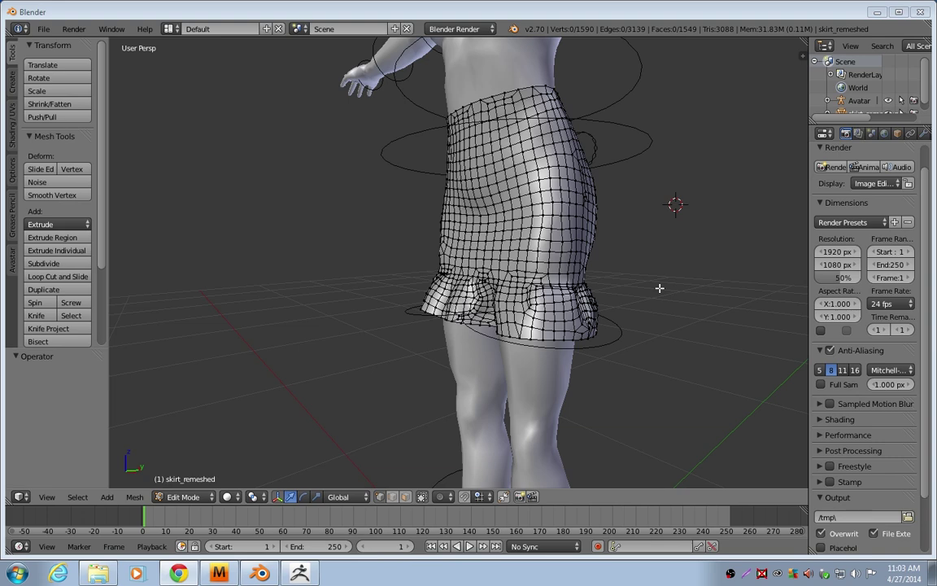
Step: Orbit around the skirt to inspect its front, sides, back and waistband edge
middle_drag(567, 234, 609, 274)
middle_drag(559, 253, 493, 68)
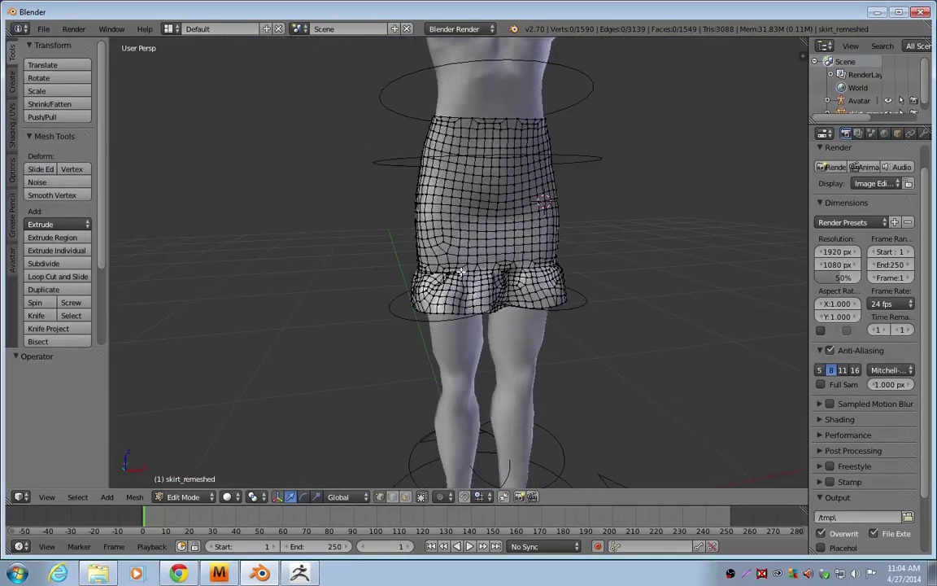
scroll(480, 174, up, 2)
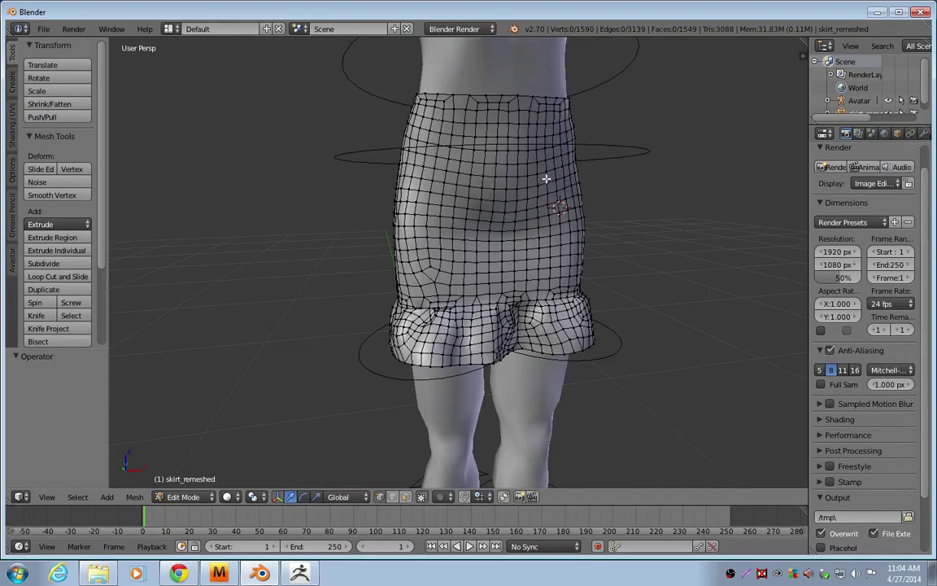
middle_drag(546, 178, 495, 163)
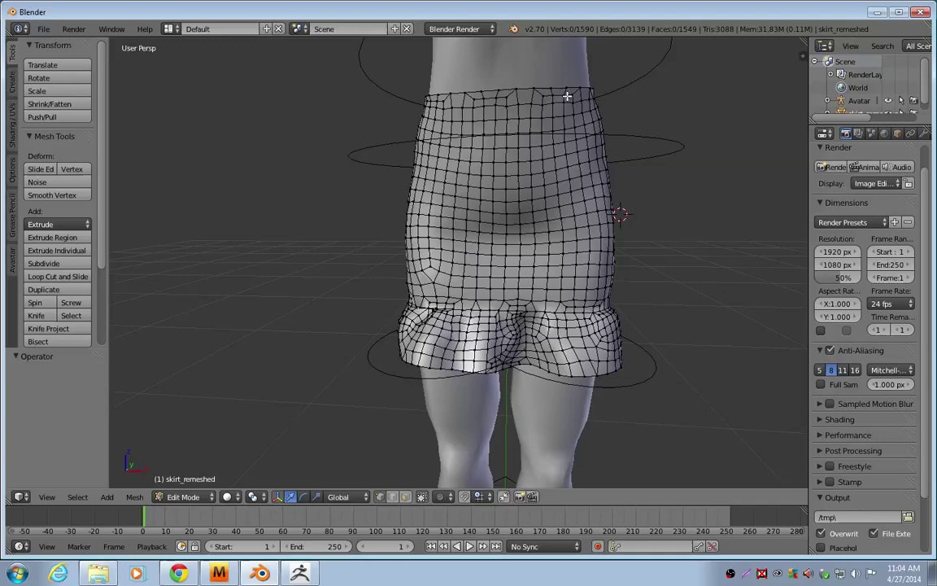
middle_drag(387, 91, 448, 121)
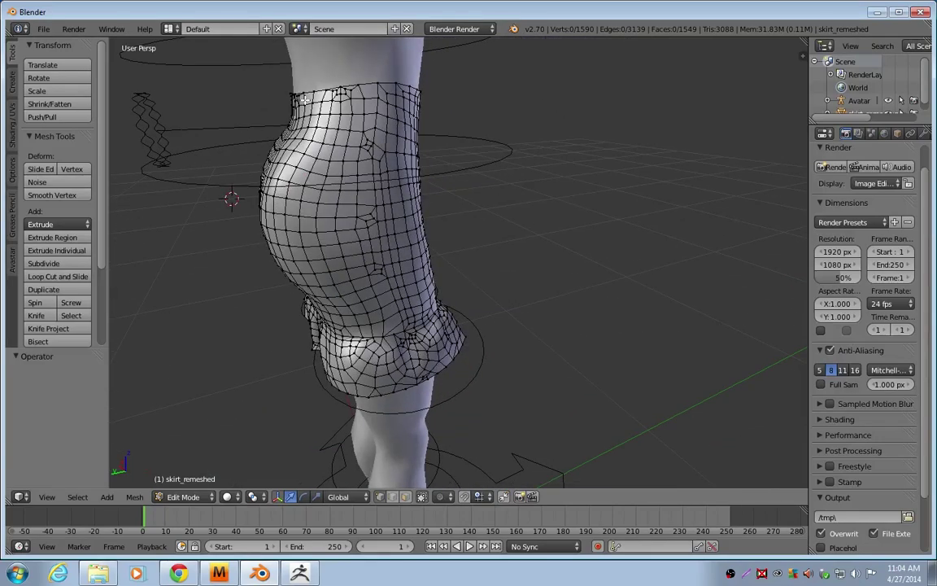
middle_drag(303, 99, 447, 123)
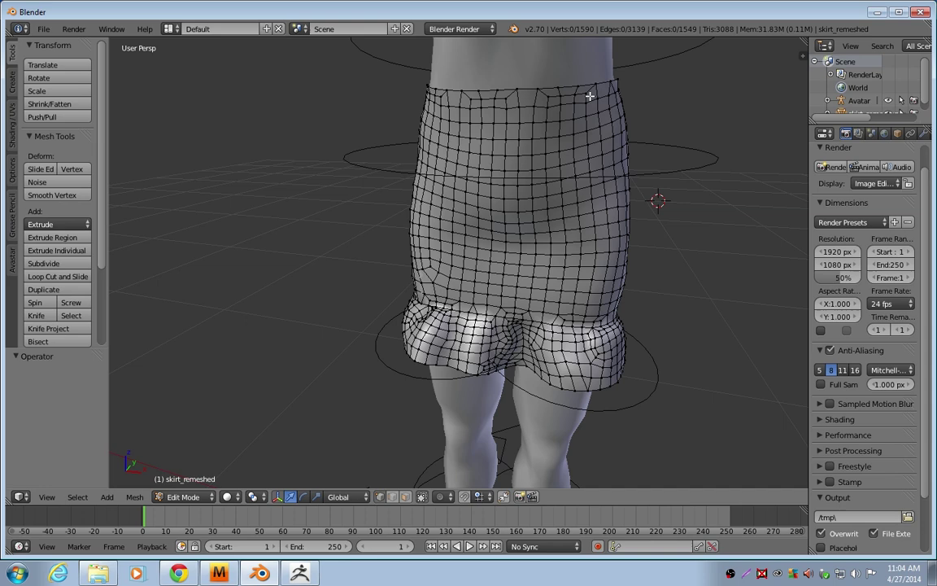
middle_drag(420, 88, 456, 86)
middle_drag(561, 91, 509, 78)
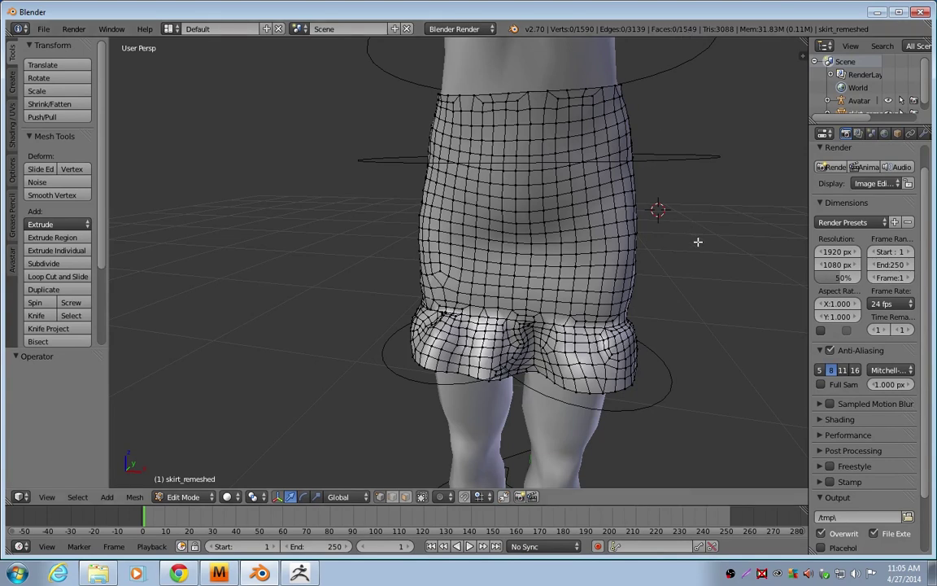
scroll(691, 242, down, 2)
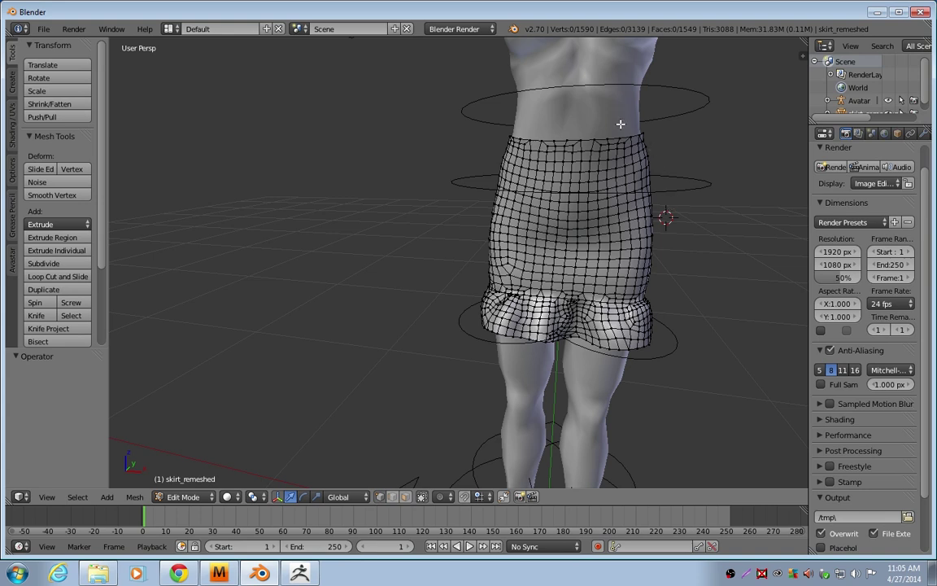
scroll(620, 123, up, 2)
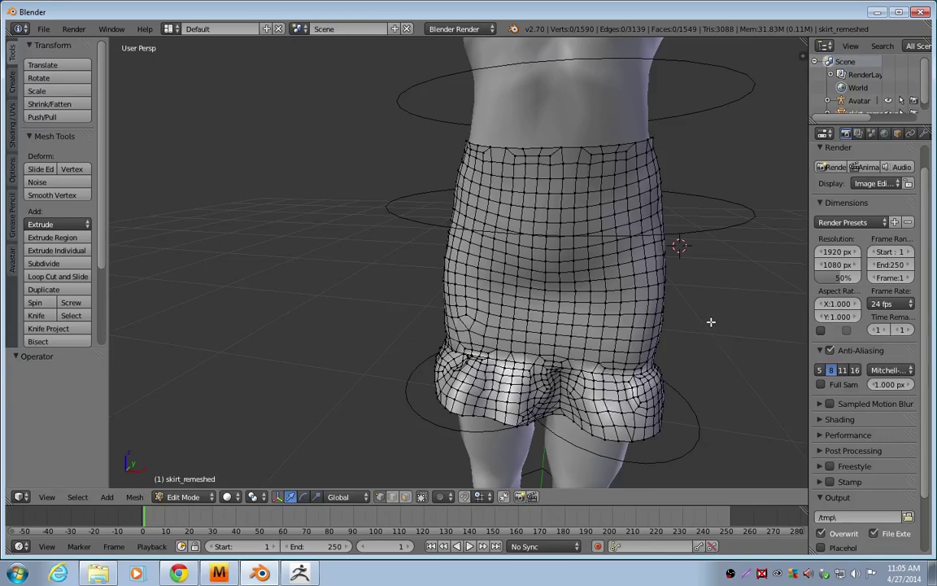
middle_drag(719, 308, 734, 300)
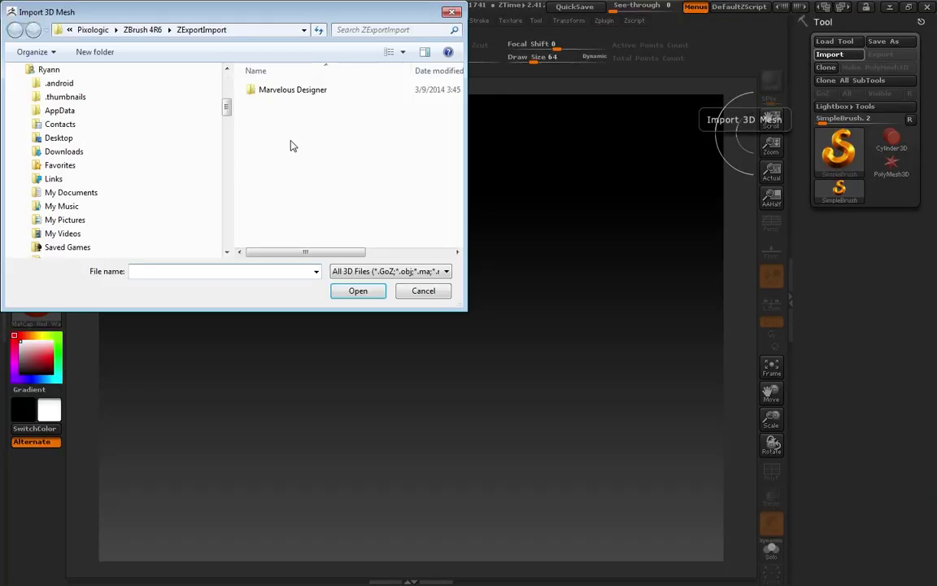
Step: Import the skirt file from Marvelous Designer > TrisToQuads-MD-Blender-ZBrush as the current tool
double_click(266, 92)
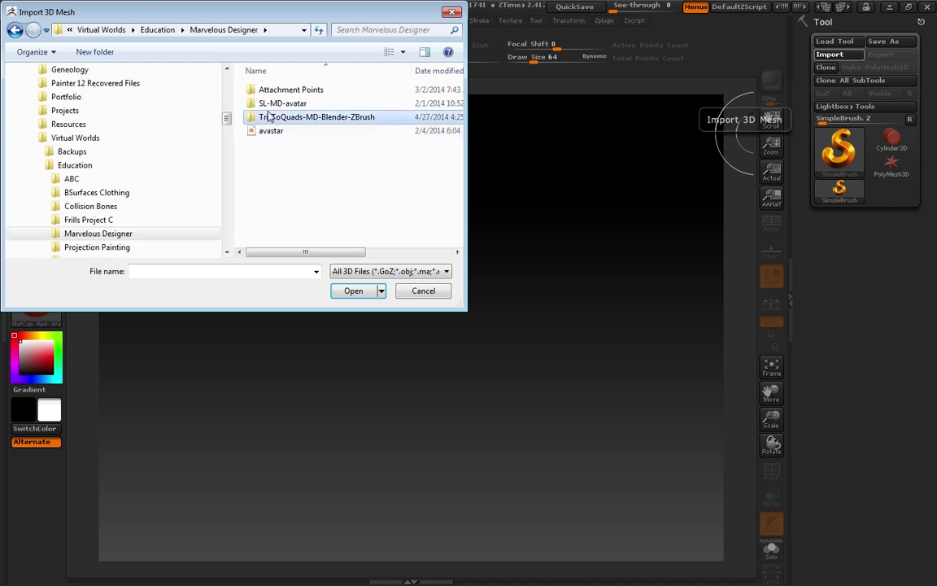
double_click(270, 119)
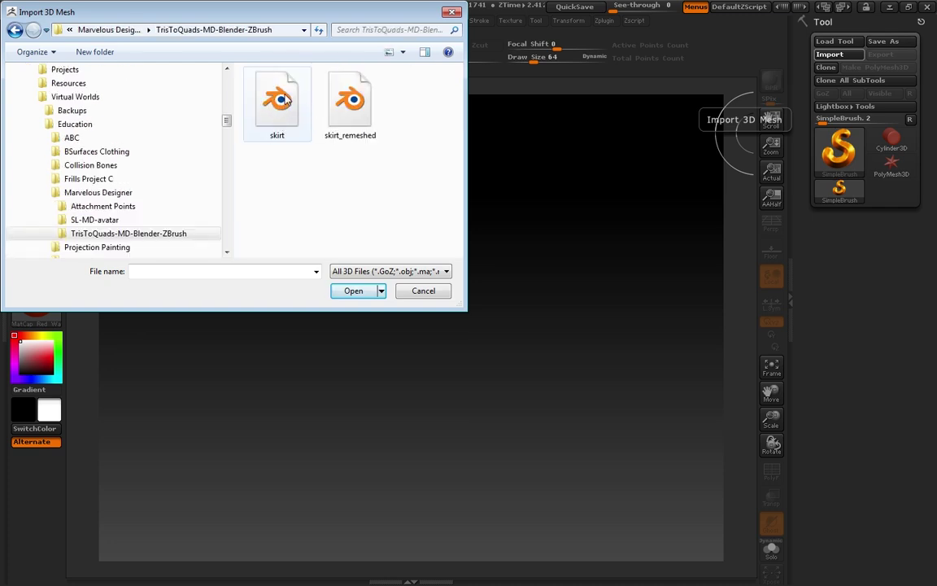
click(285, 99)
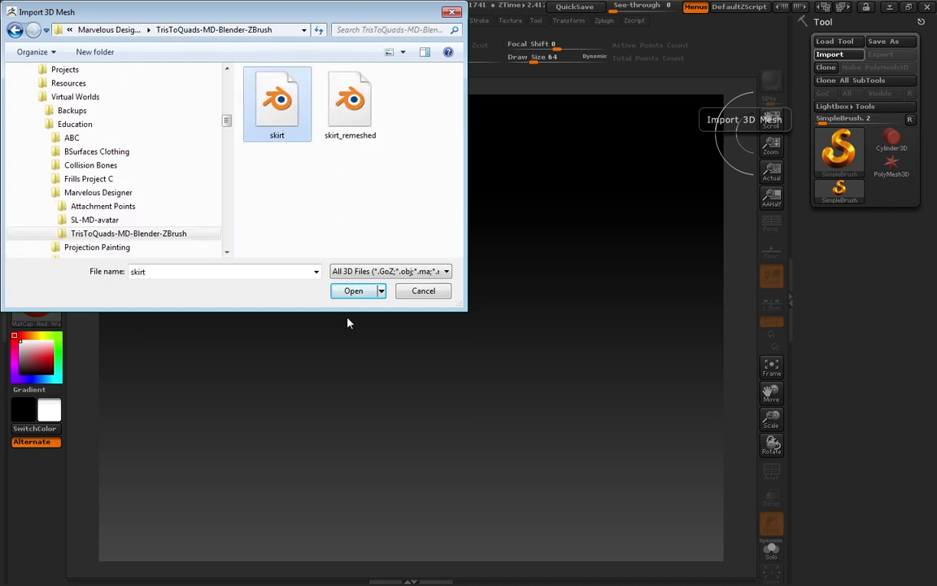
click(358, 291)
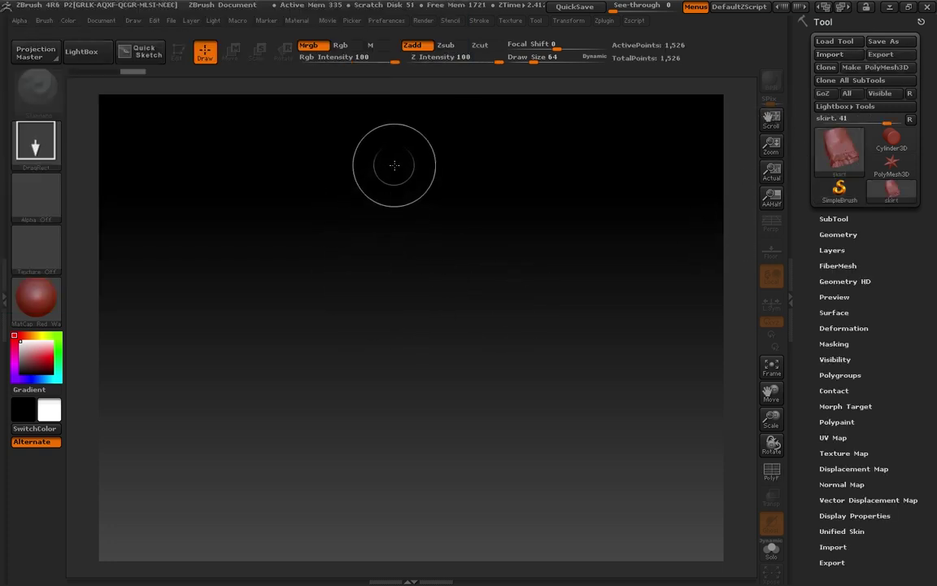
Step: Draw the skirt on the canvas in Edit mode, with PolyF wireframe on and framed
drag(395, 163, 395, 411)
click(178, 52)
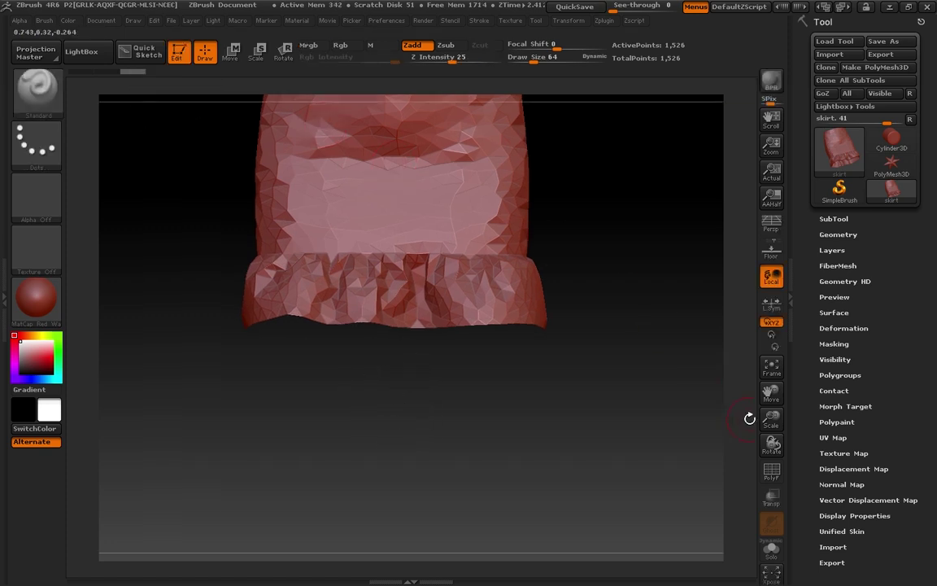
click(772, 472)
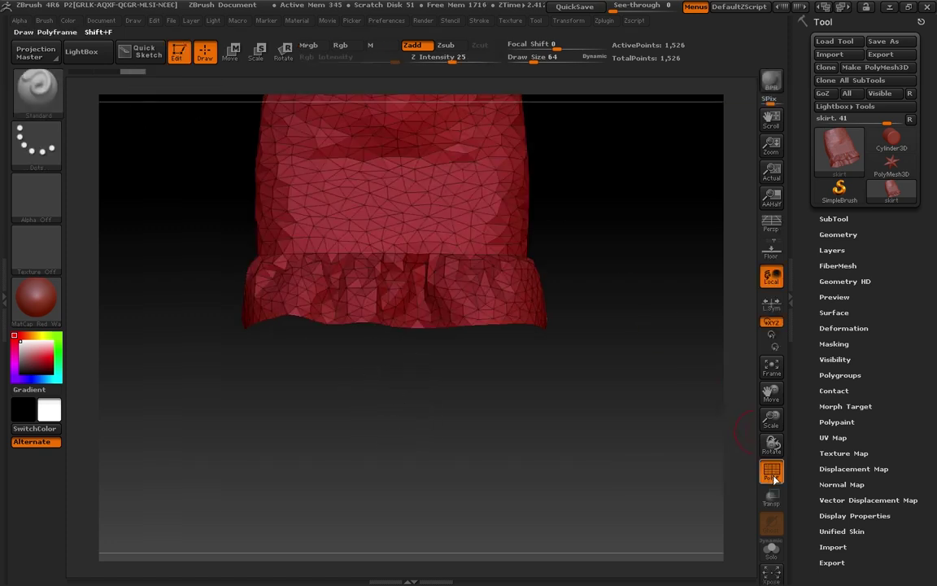
click(771, 367)
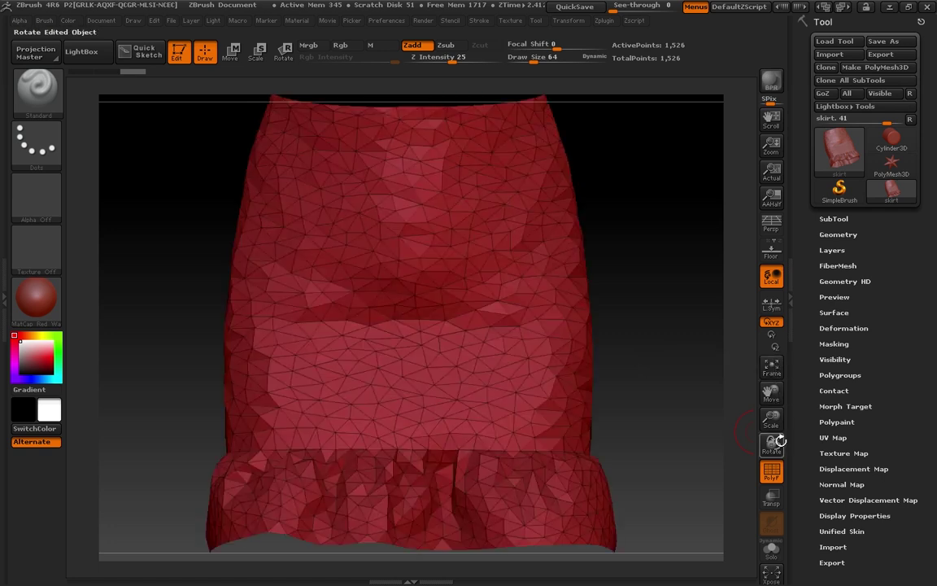
alt+drag(678, 381, 586, 382)
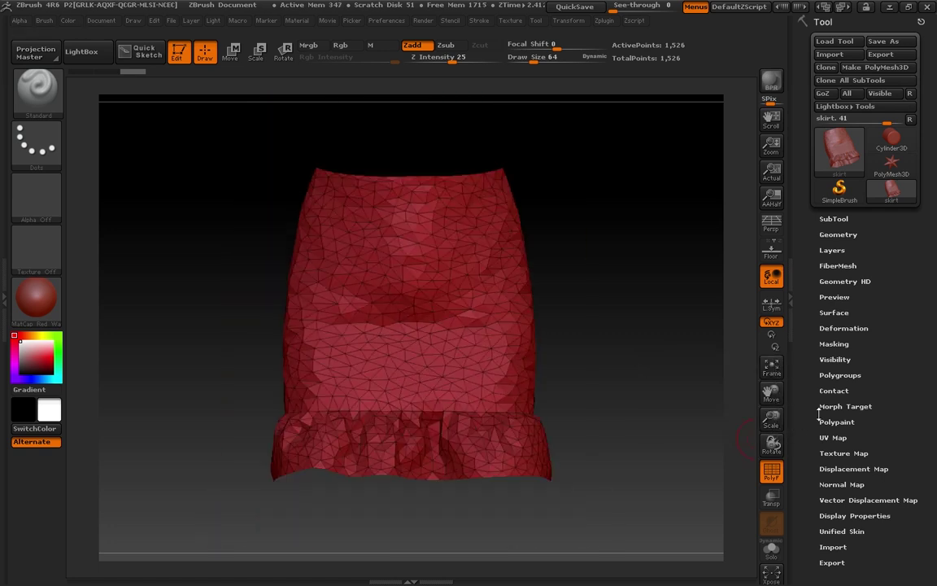
Step: Split the skirt into polygroups using Polygroups > Auto Groups With UV
click(841, 375)
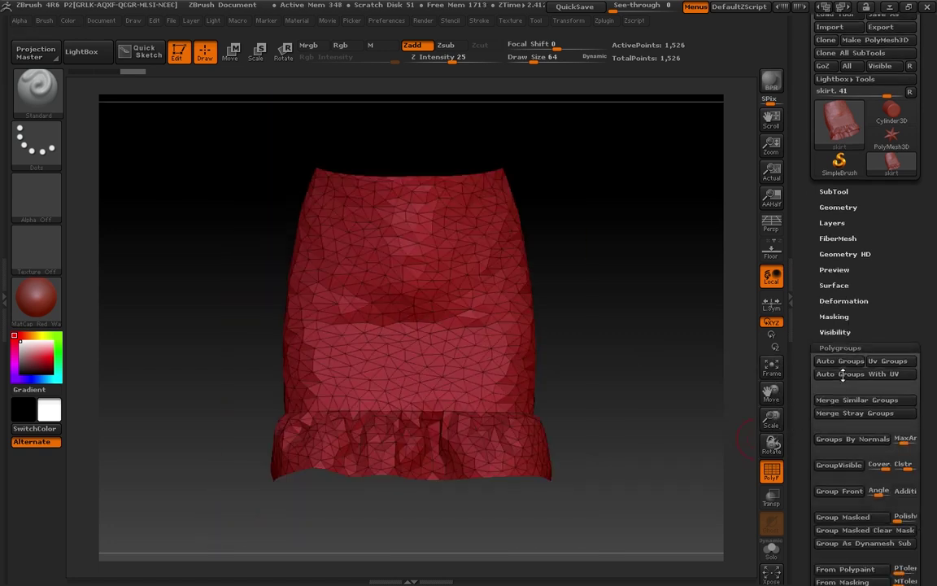
click(844, 345)
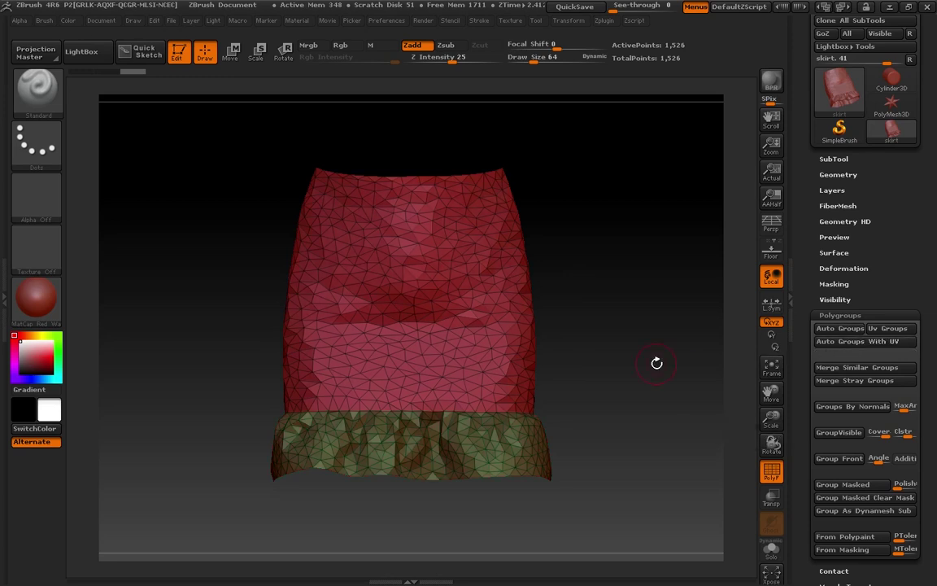
drag(655, 362, 596, 361)
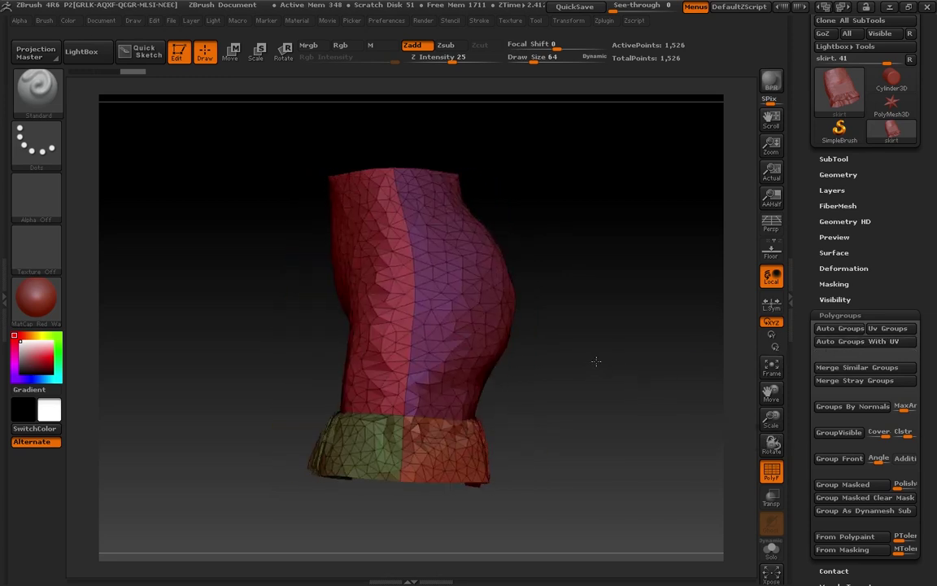
click(856, 314)
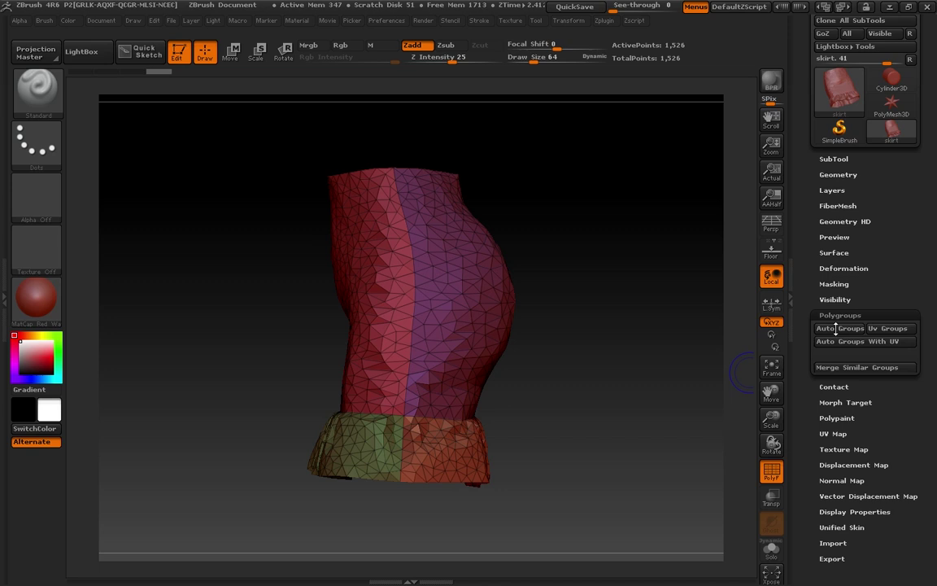
click(841, 174)
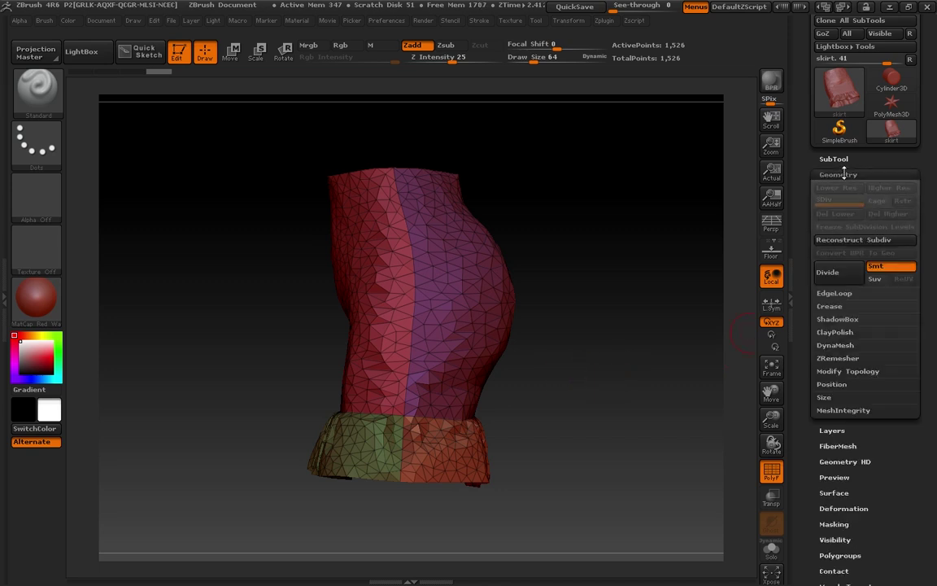
click(838, 358)
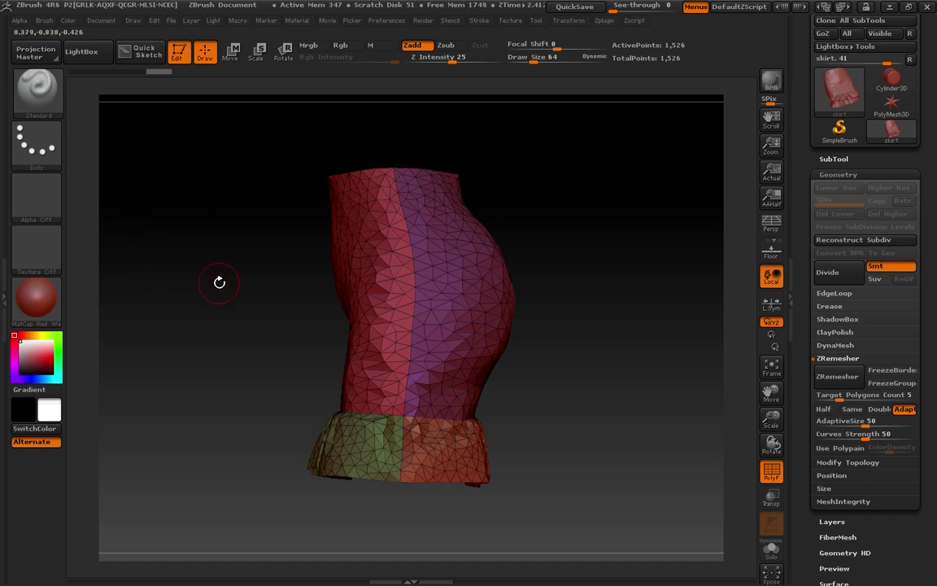
drag(219, 282, 257, 266)
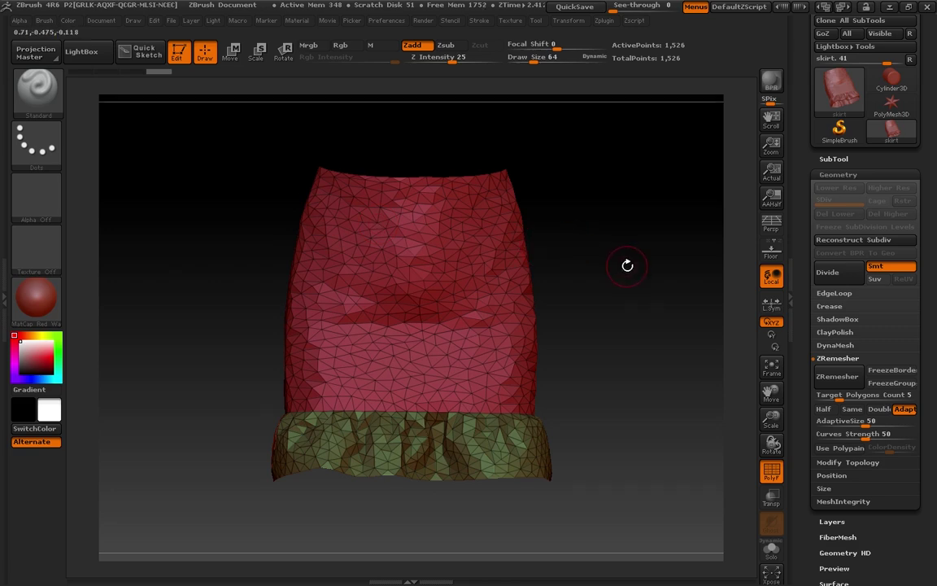
key(ctrl+z)
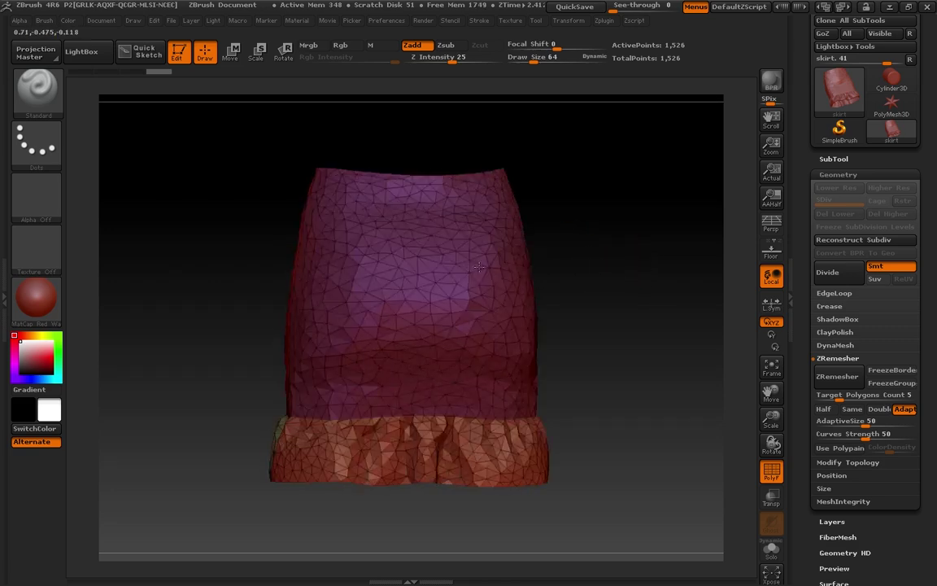
key(ctrl+z)
key(ctrl+z)
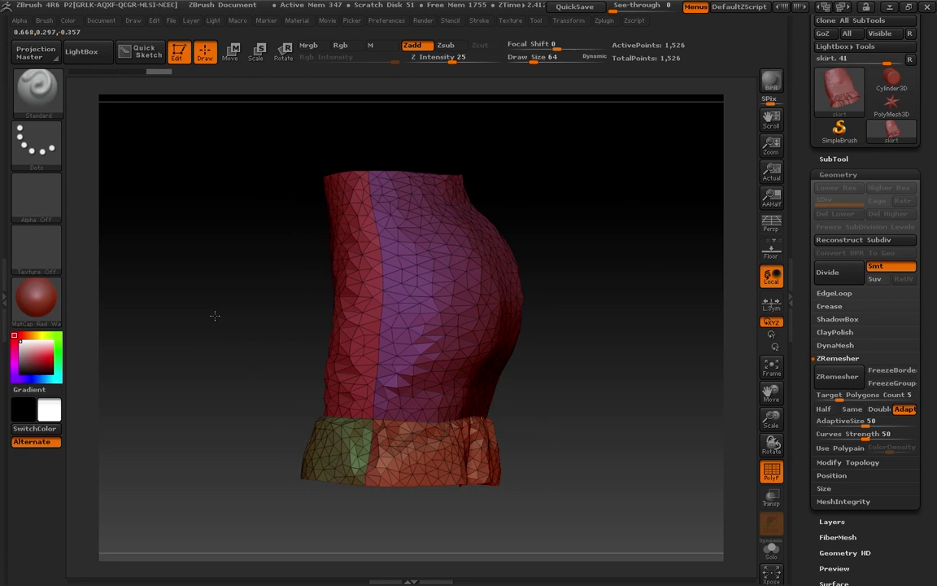
key(ctrl+z)
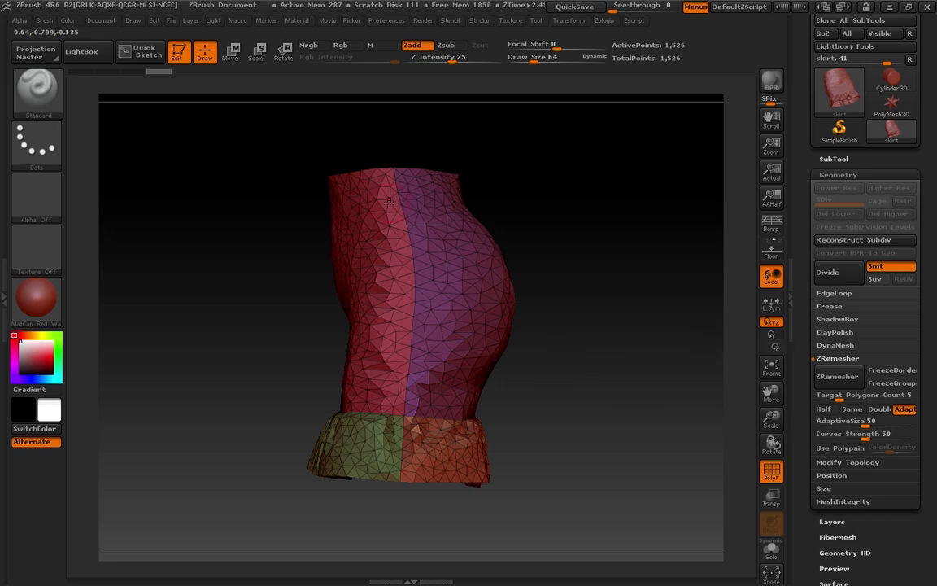
Step: Select the ZRemesherGuides brush, draw a trial guide down the skirt's side, then undo it
click(39, 82)
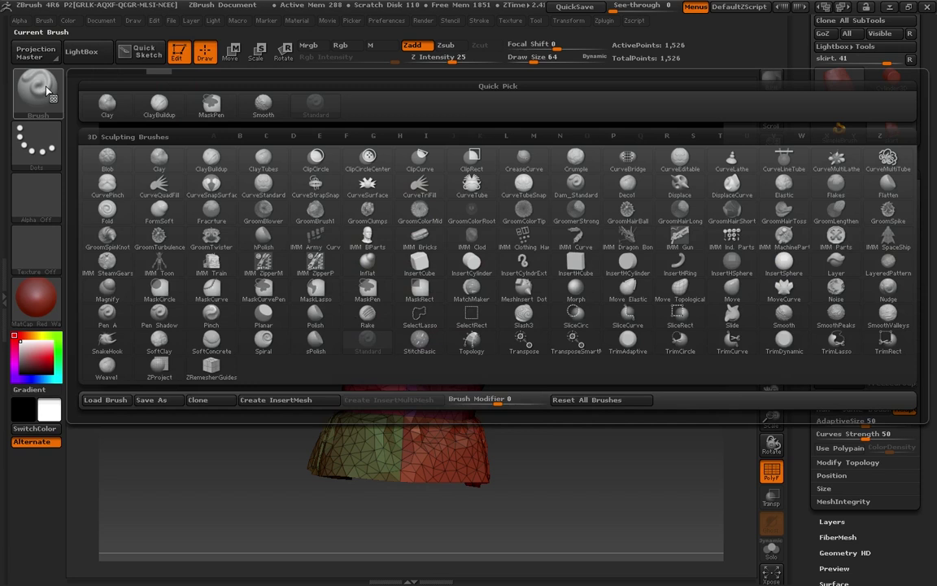
click(211, 366)
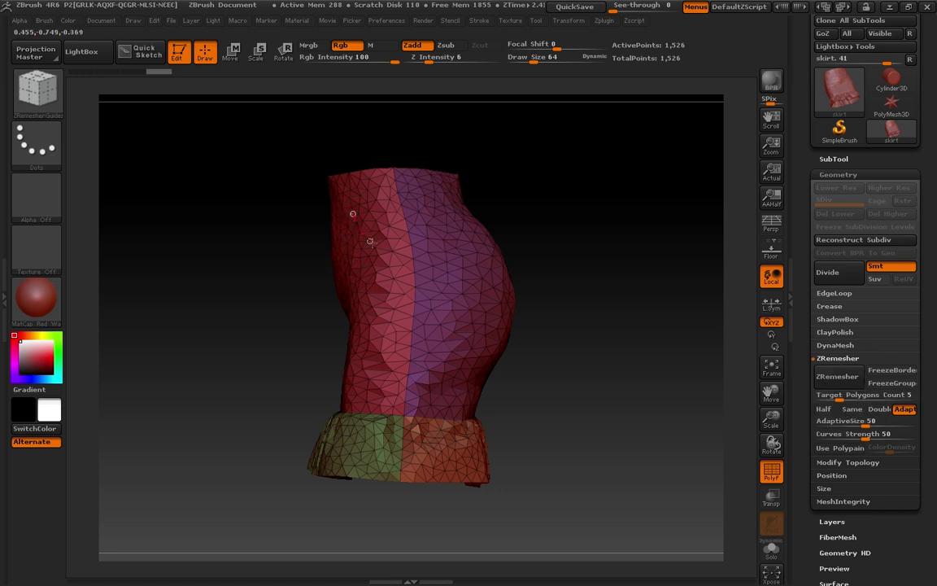
drag(459, 284, 476, 333)
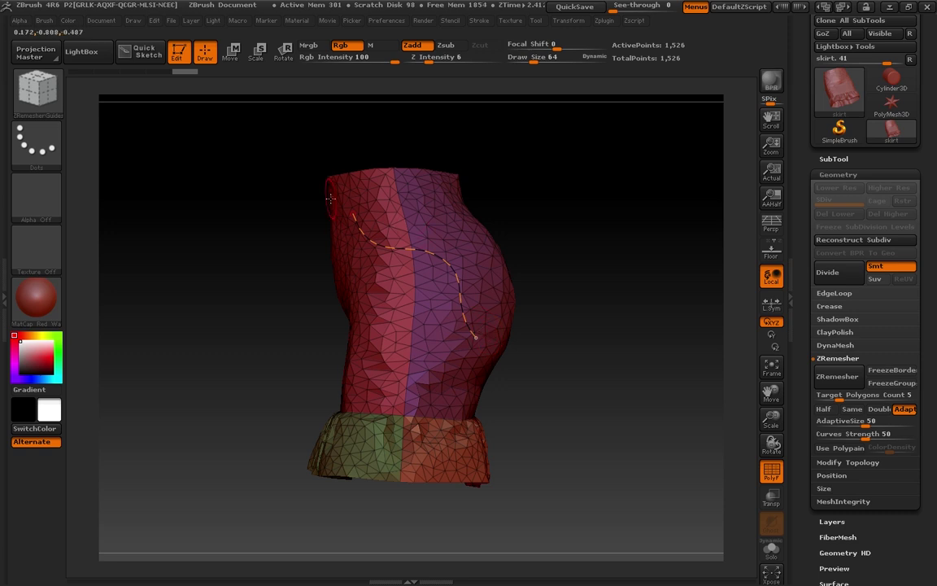
mouse_move(771, 444)
mouse_down()
mouse_move(753, 447)
mouse_move(771, 446)
mouse_up()
key(ctrl+z)
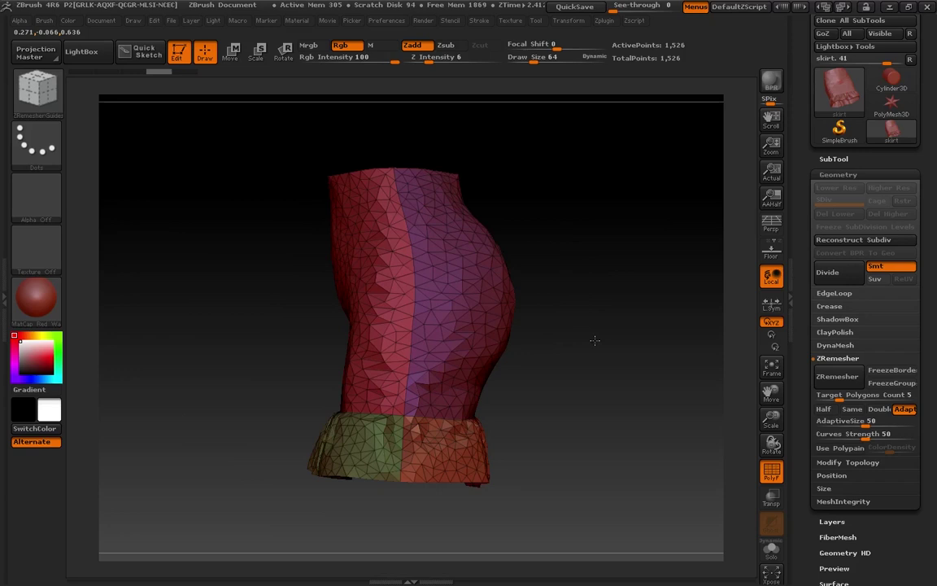
Step: Use Curve Functions Frame Mesh with Border and Polygroups to add guides along borders and seams
shift+drag(595, 340, 657, 341)
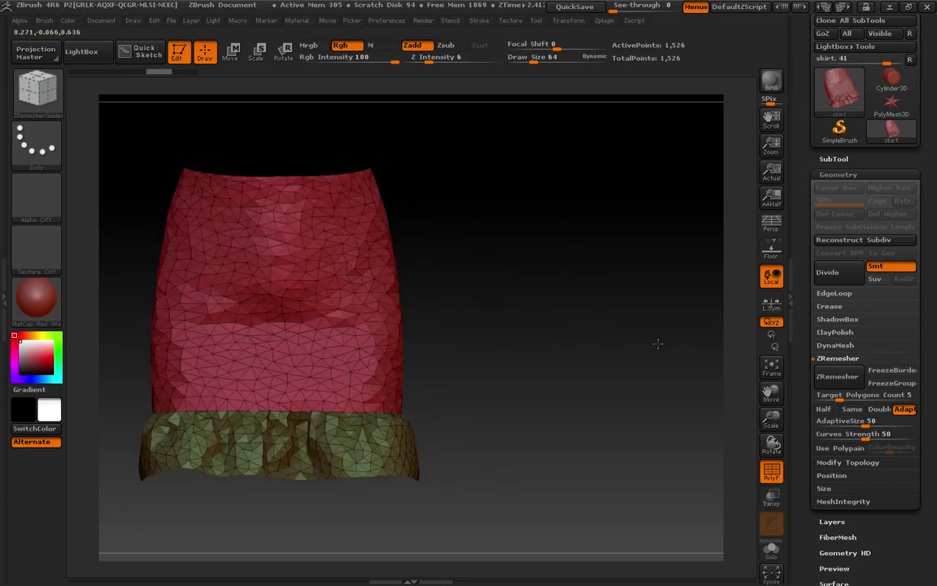
click(479, 20)
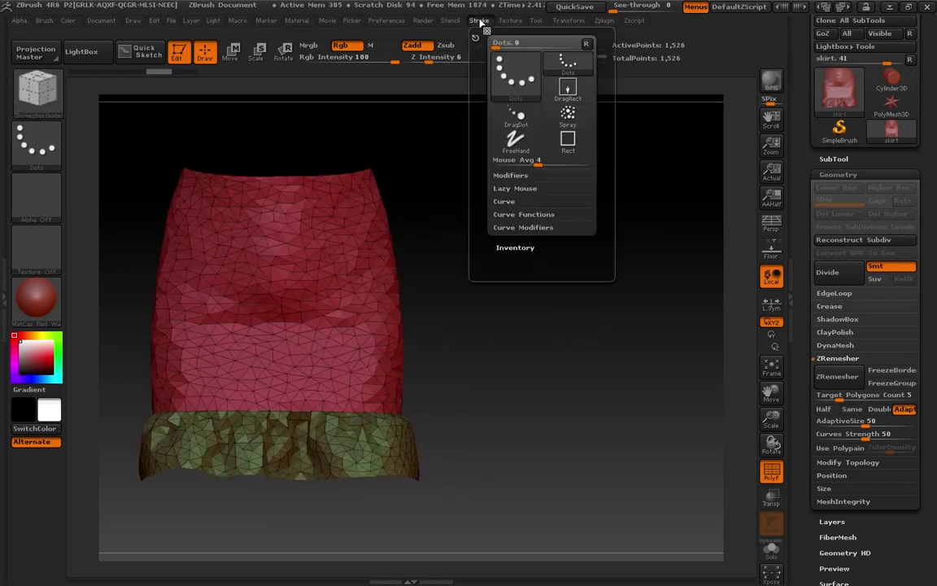
click(525, 214)
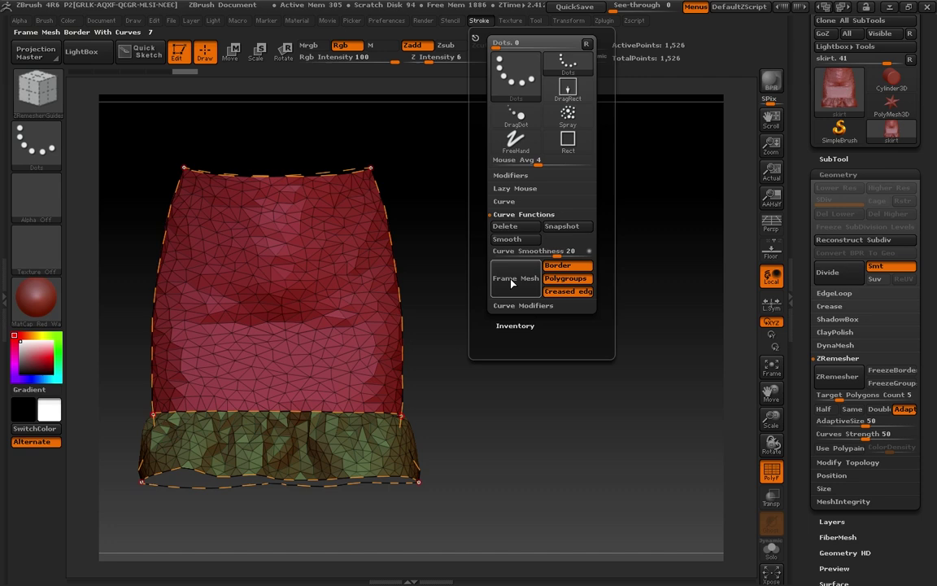
click(456, 324)
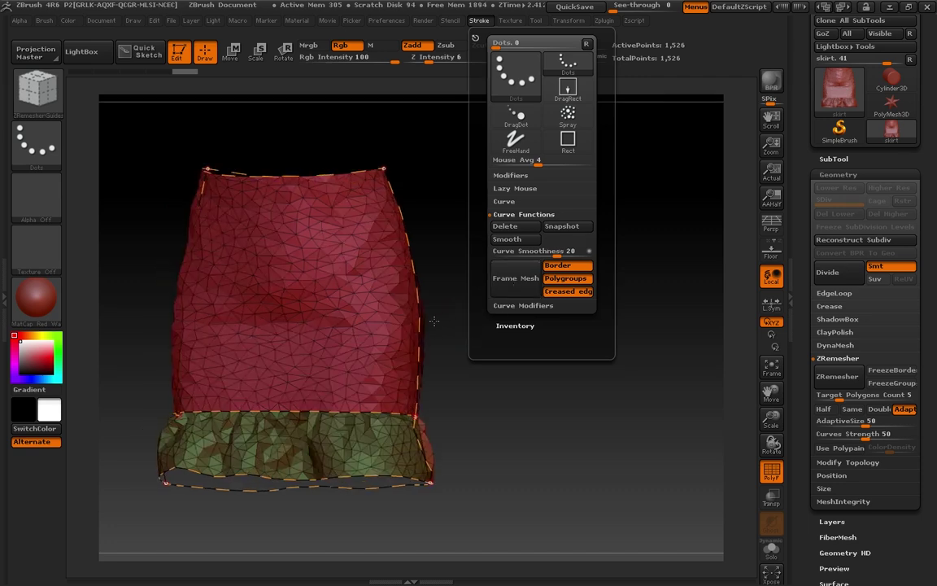
drag(456, 324, 423, 366)
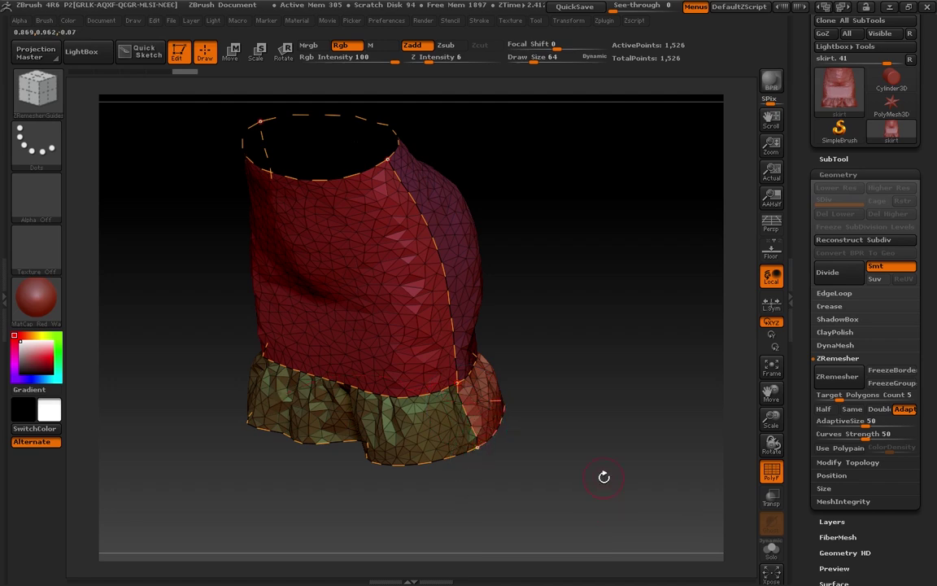
drag(541, 429, 562, 423)
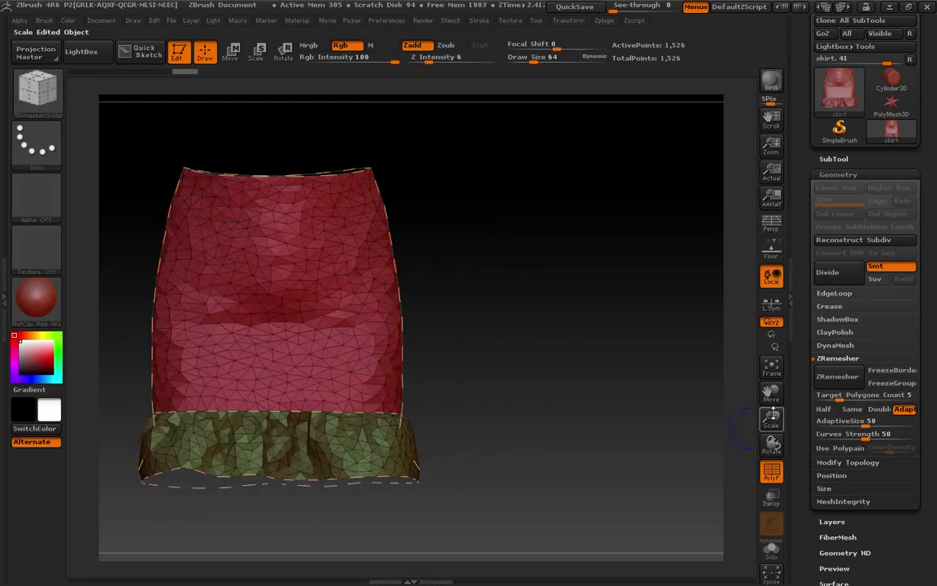
Step: Reframe the skirt, then set Target Polygons Count 1, Curves Strength 100 and AdaptiveSize 0
click(773, 369)
drag(771, 419, 850, 468)
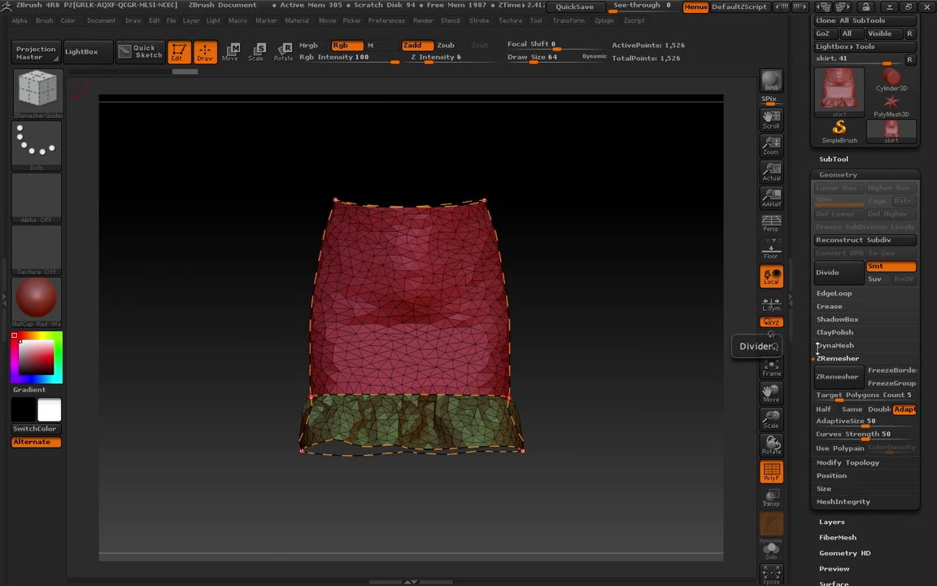
click(878, 396)
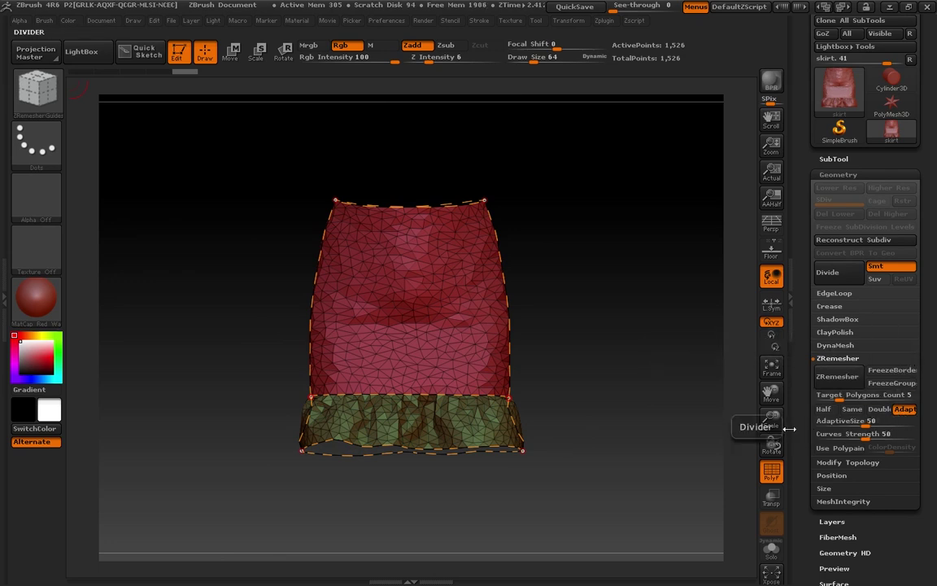
click(831, 433)
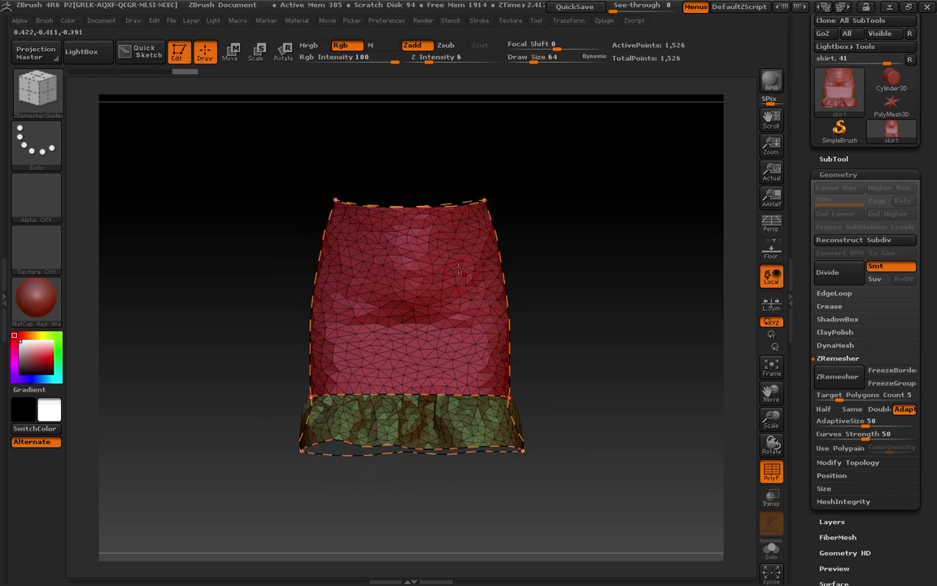
click(832, 434)
drag(834, 434, 924, 442)
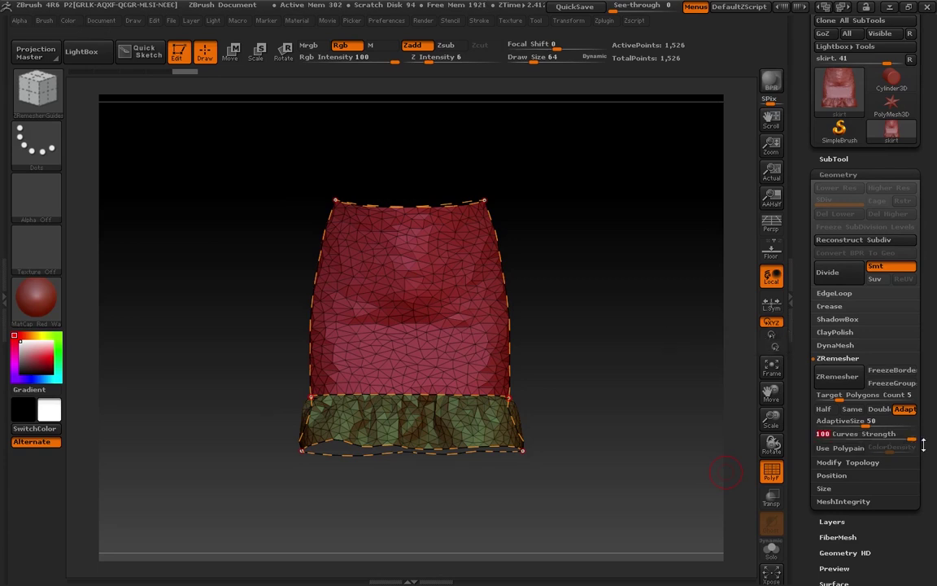
click(839, 420)
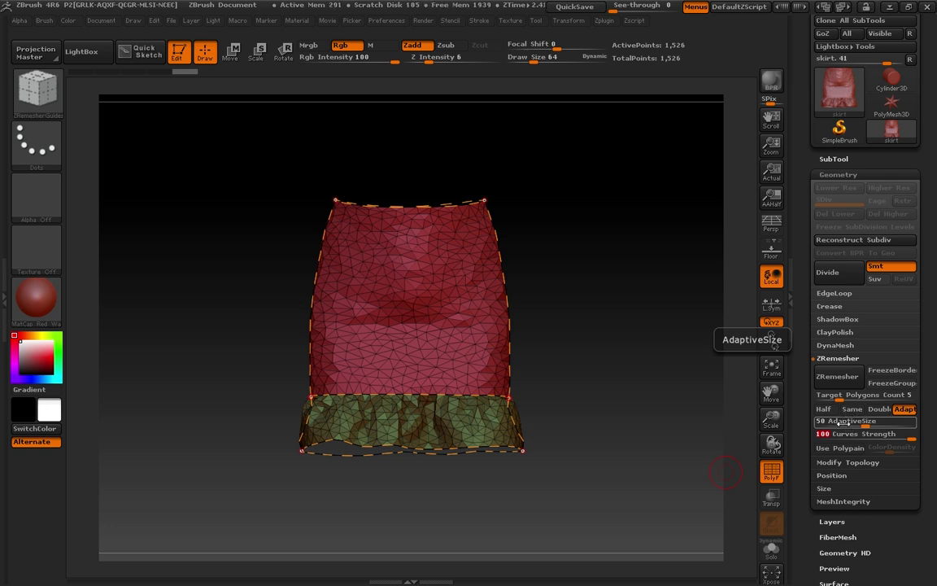
drag(835, 424, 817, 424)
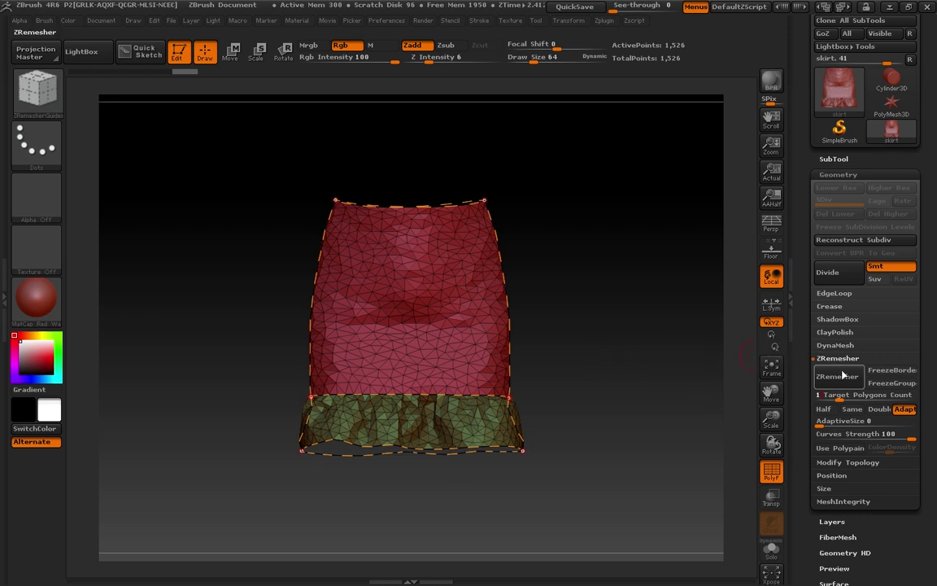
Step: Run ZRemesher on the guided skirt and rotate it to inspect the 982-point quad grid
click(842, 377)
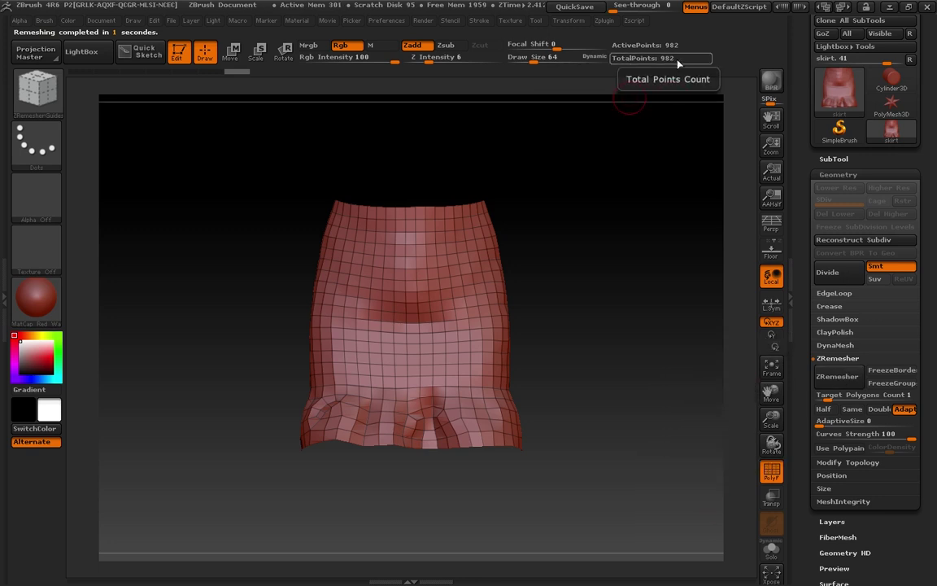
mouse_move(830, 93)
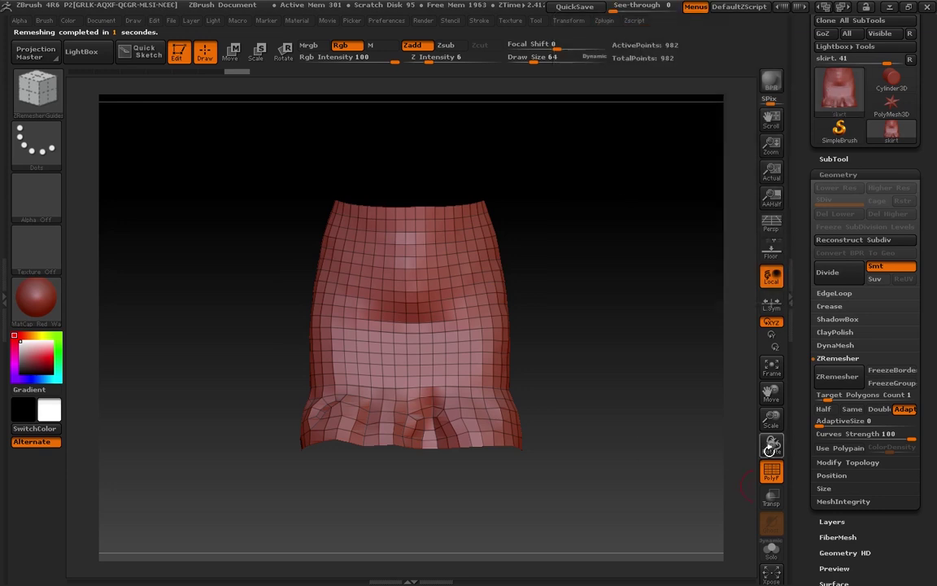
drag(771, 445, 640, 443)
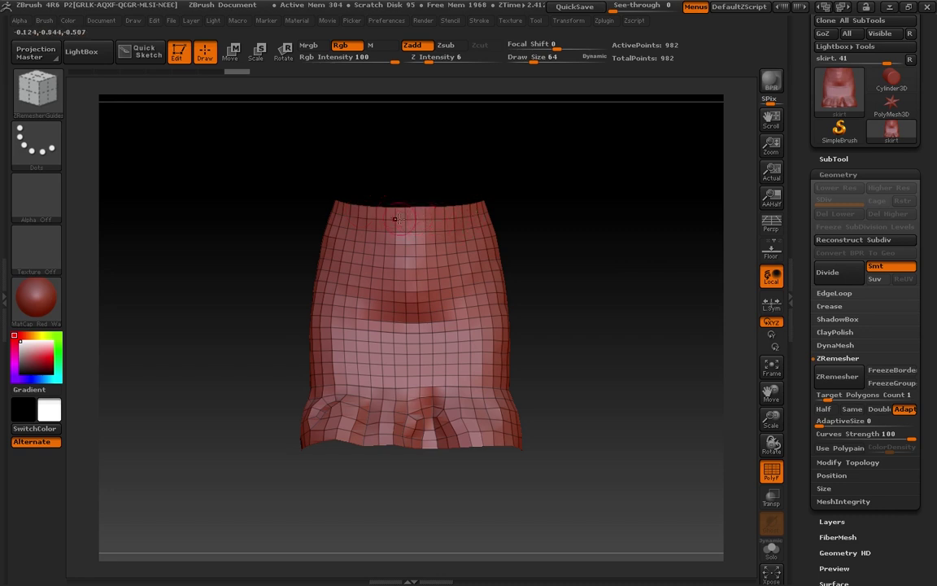
drag(772, 443, 608, 334)
drag(659, 371, 597, 372)
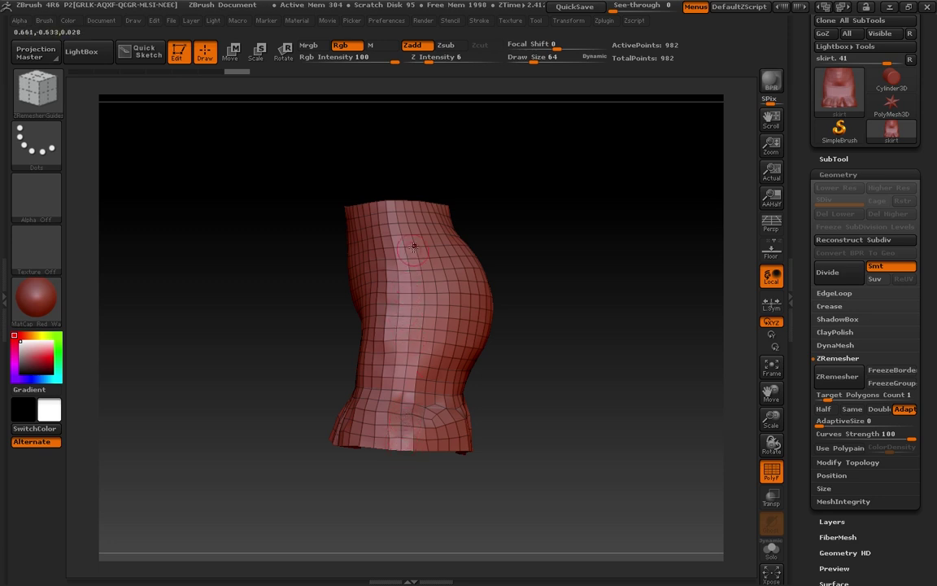
drag(522, 353, 642, 354)
drag(559, 377, 627, 378)
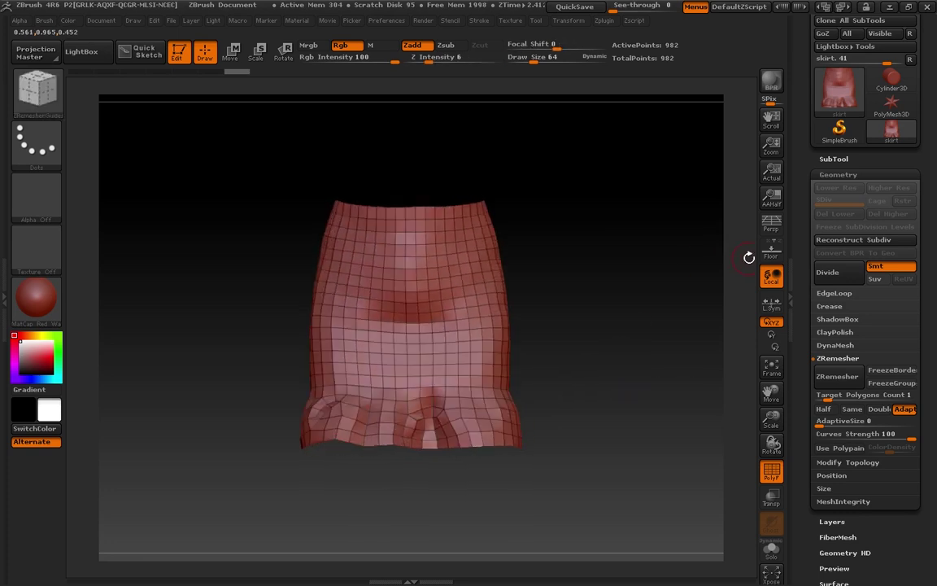
Step: Save the remeshed skirt through Tool > Export as skirt_remeshed_lowpoly in OBJ format
scroll(933, 149, up, 2)
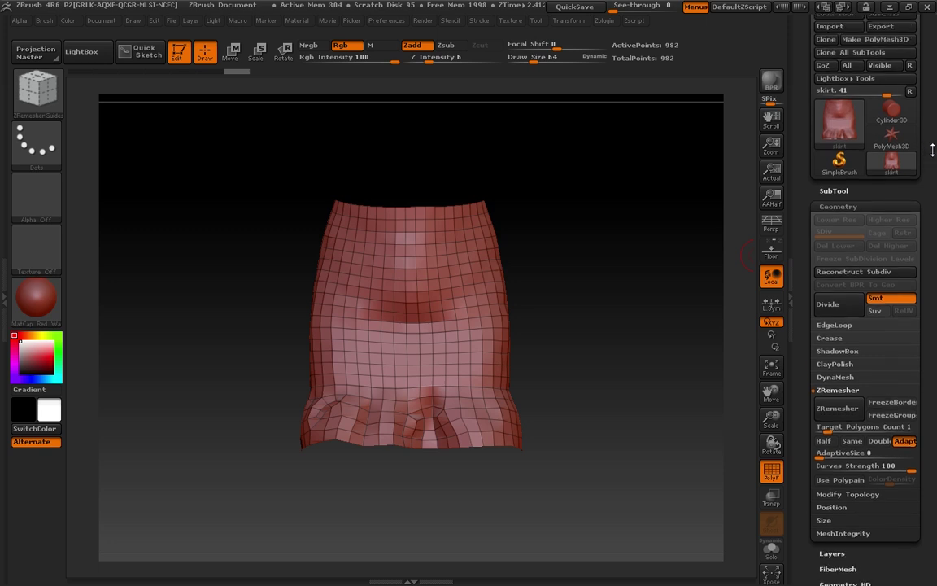
scroll(933, 149, up, 2)
click(869, 63)
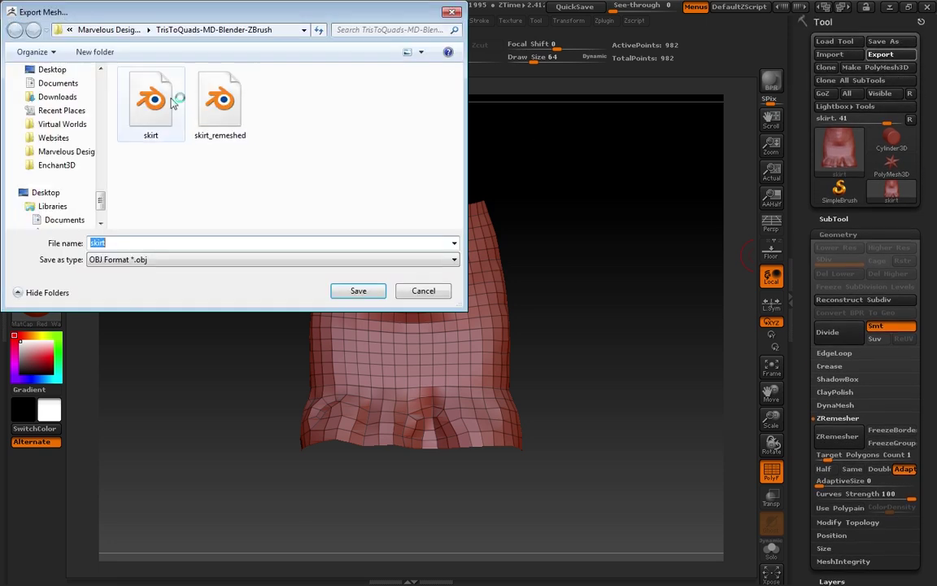
click(203, 244)
text(_)
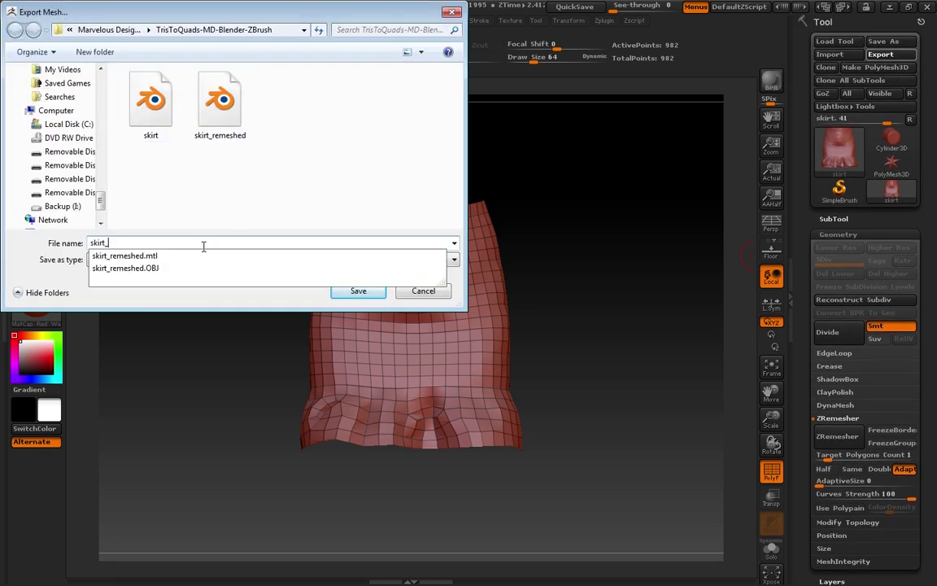
text(remeshed_)
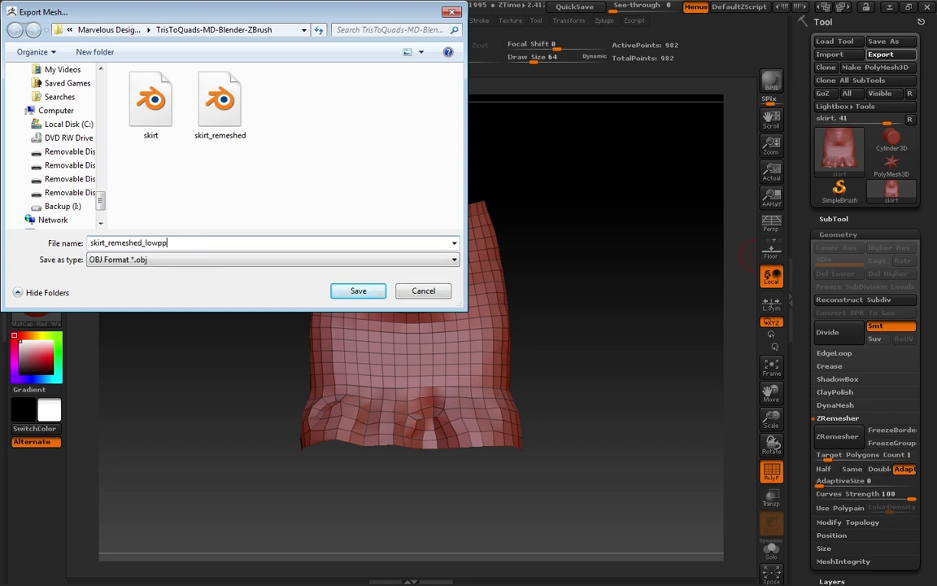
text(lowpp)
key(BackSpace)
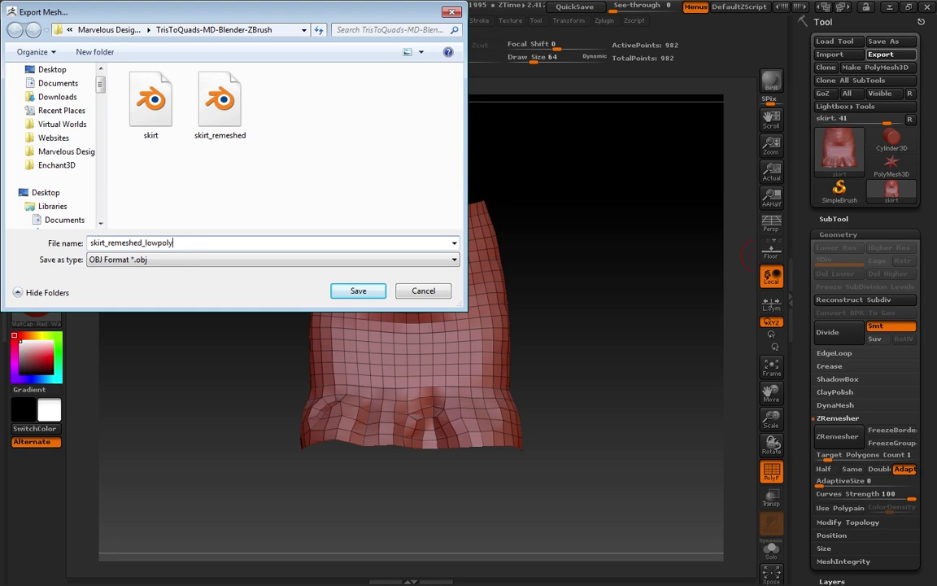
click(376, 292)
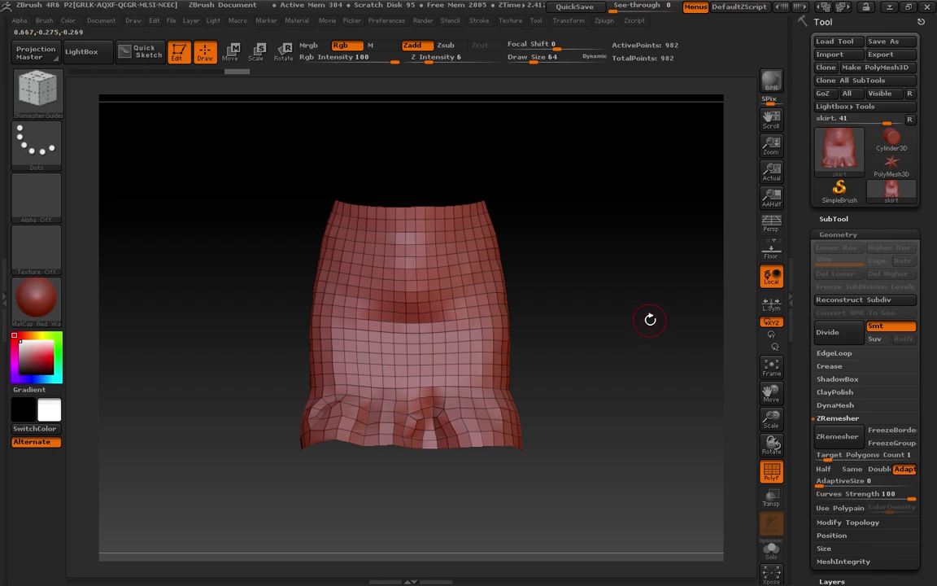
Step: Undo the remesh to restore the triangulated skirt, then enter Target Polygons Count 0.5
key(alt+Tab)
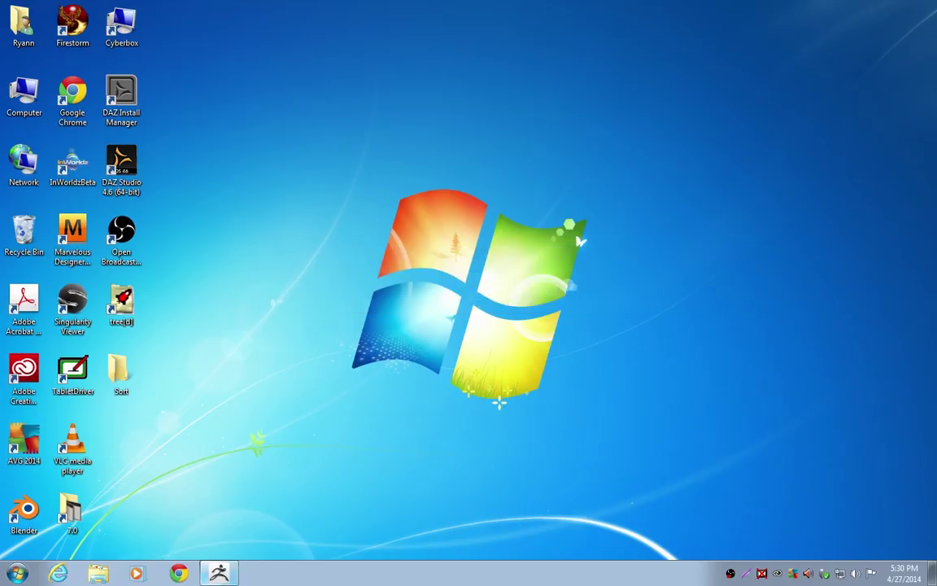
click(217, 573)
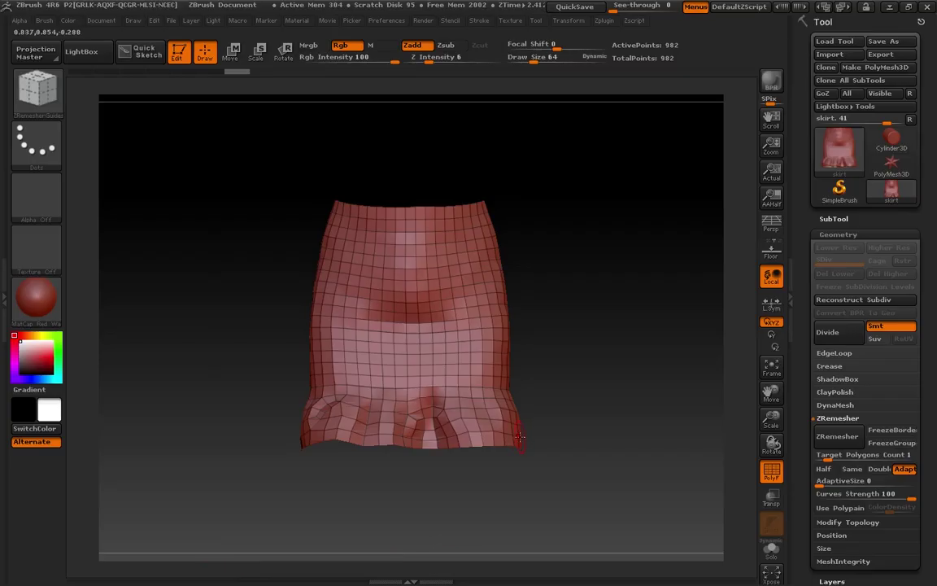
key(ctrl)
key(ctrl+z)
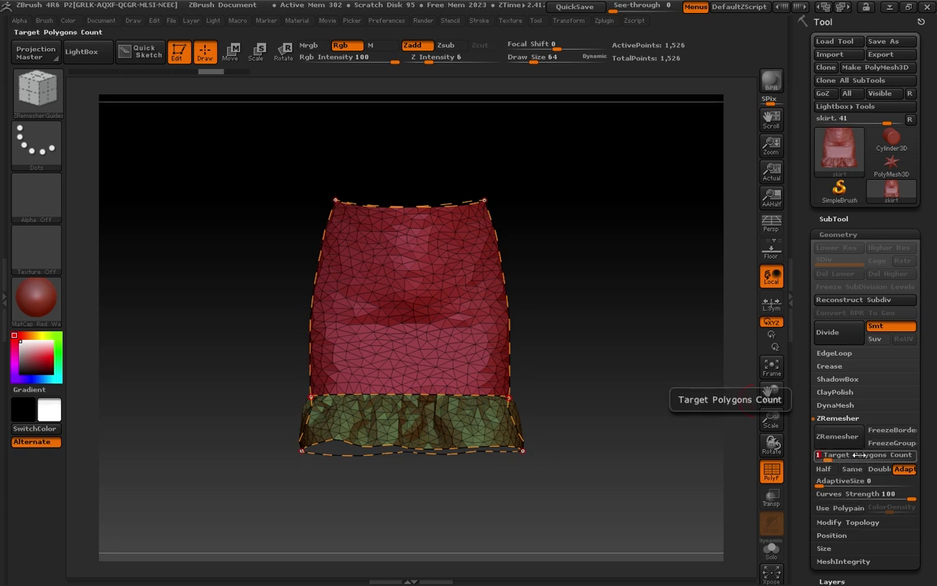
text(0.5)
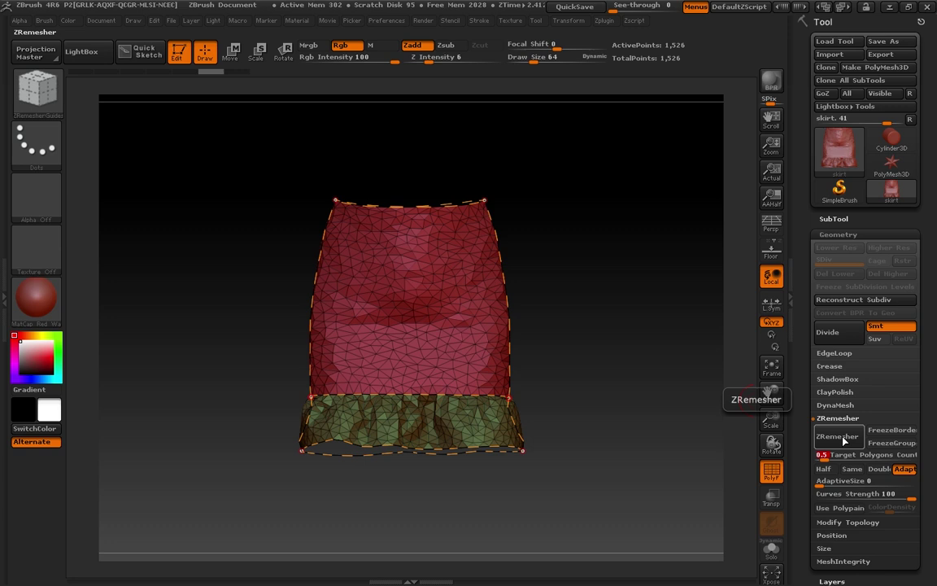
Step: Run ZRemesher at target 0.5 and turn the skirt to inspect the 503-point quads
click(843, 439)
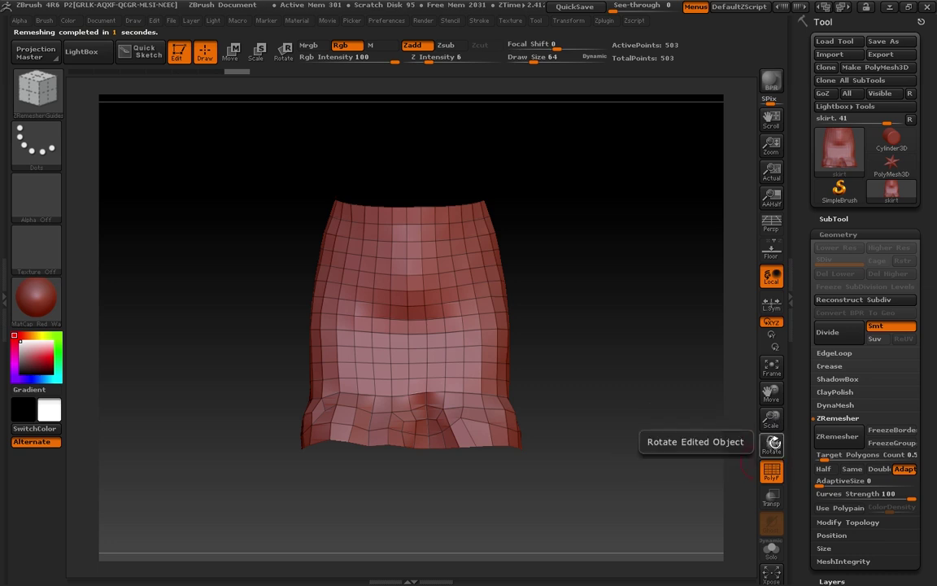
drag(770, 444, 524, 413)
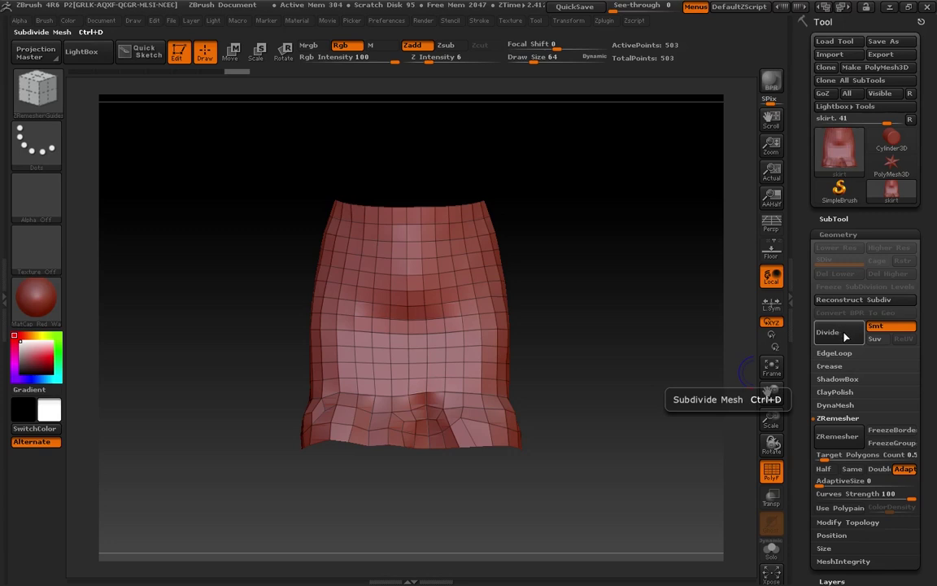
Step: Divide the skirt, turn PolyF off, drop SDiv back to 1 and rotate to check it
click(843, 333)
click(844, 333)
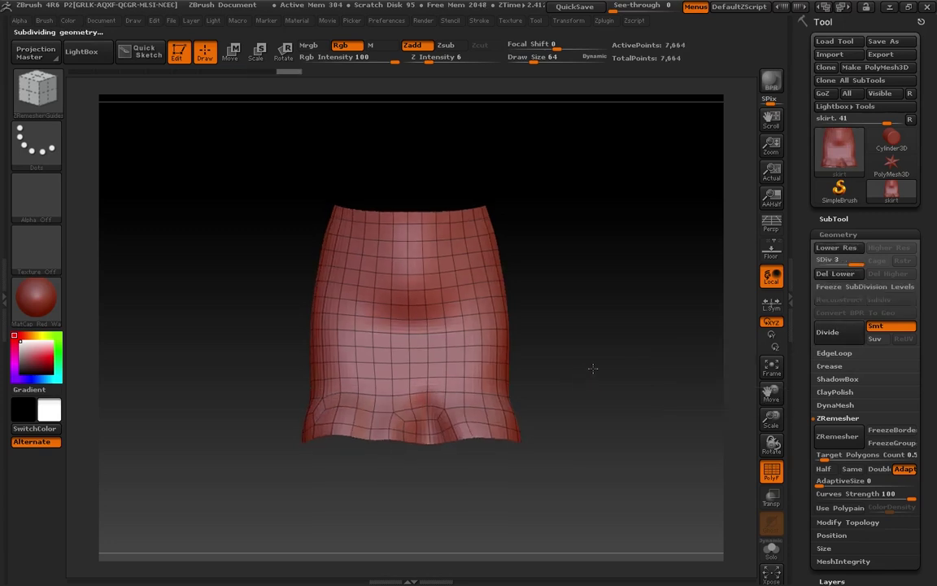
mouse_move(593, 369)
mouse_down()
mouse_move(624, 372)
mouse_move(569, 341)
mouse_move(586, 350)
mouse_move(575, 385)
mouse_move(581, 373)
mouse_move(613, 417)
mouse_move(651, 406)
mouse_move(654, 389)
mouse_move(635, 382)
mouse_move(527, 387)
mouse_move(571, 372)
mouse_move(583, 372)
mouse_move(583, 385)
mouse_move(583, 370)
mouse_up()
click(771, 472)
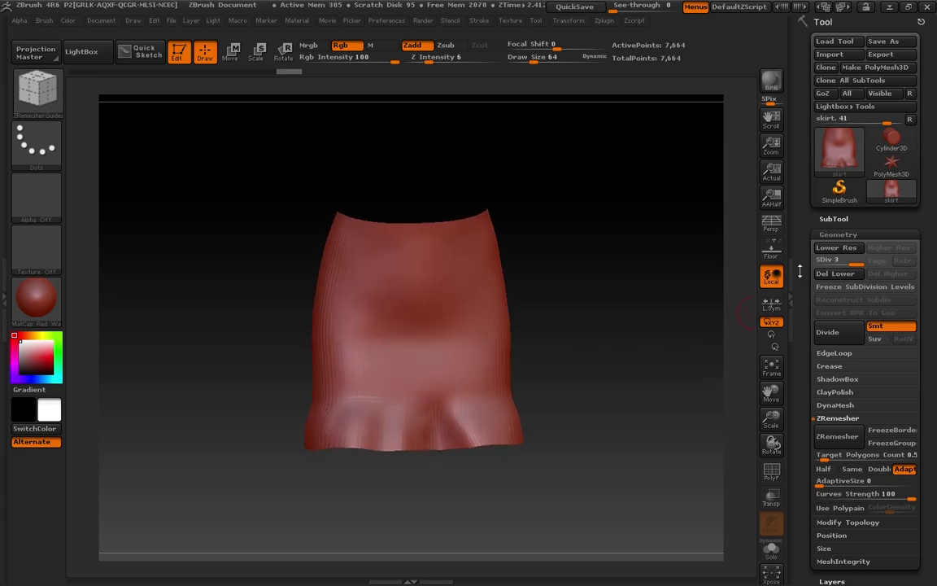
drag(854, 264, 607, 362)
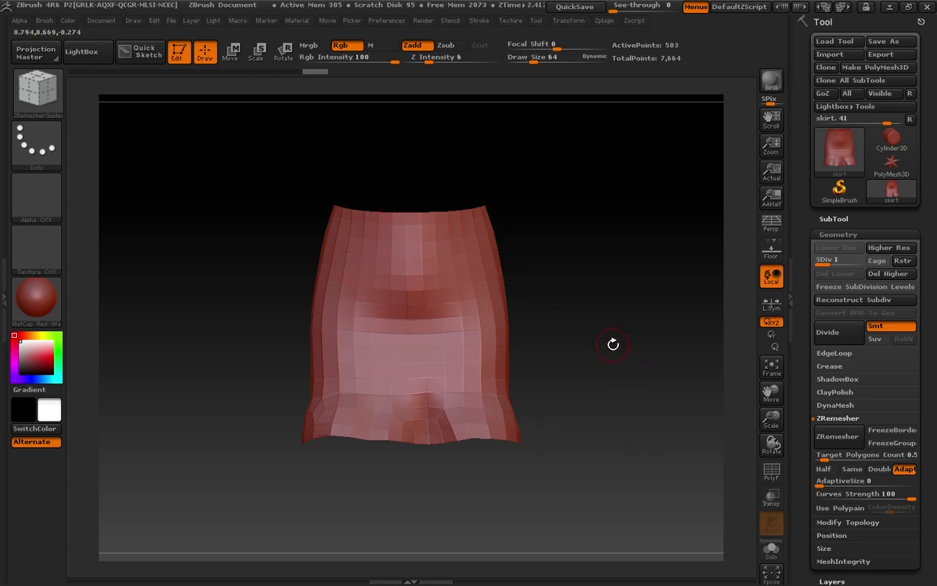
drag(612, 341, 546, 310)
drag(561, 334, 597, 345)
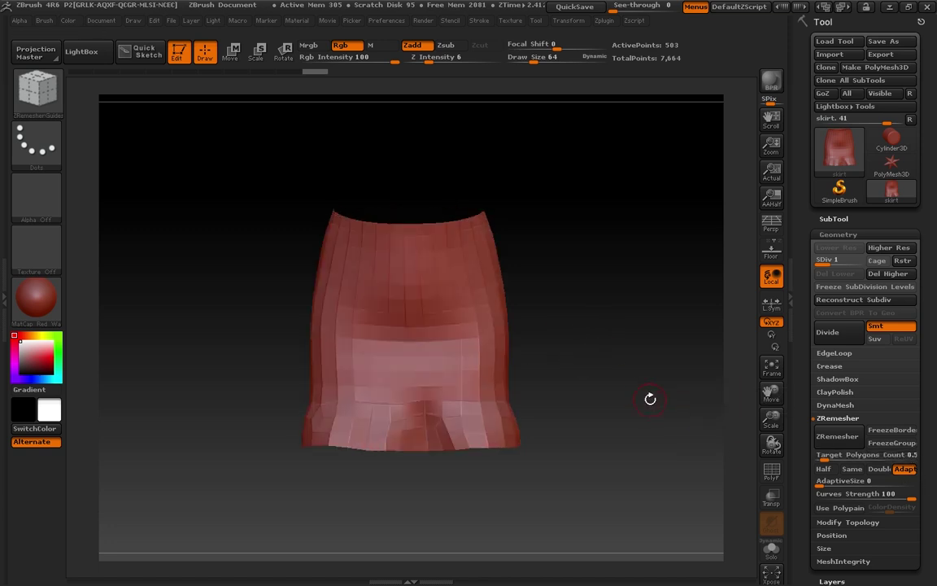
drag(651, 397, 631, 399)
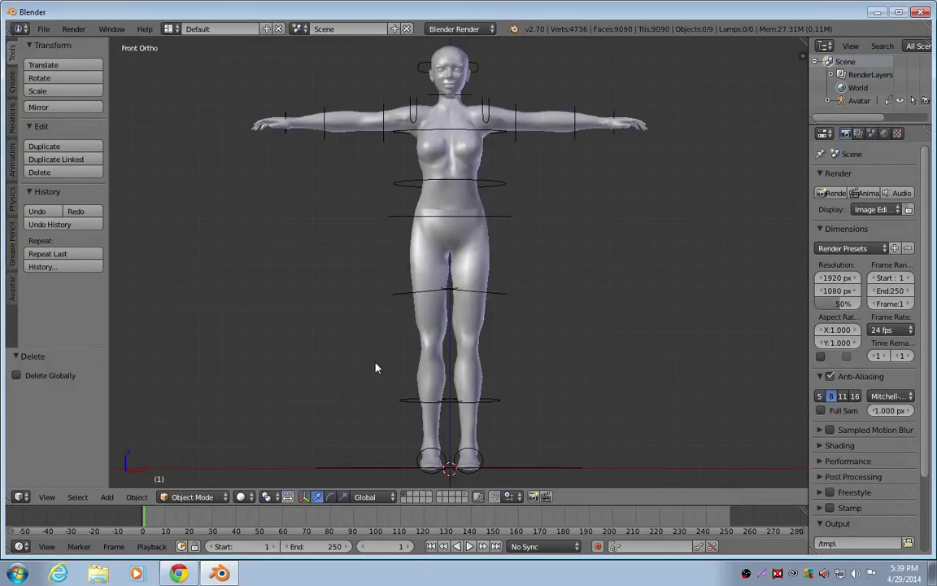
Step: Import skirt_remeshed_lowpoly.OBJ as a Wavefront OBJ and select the skirt on the avatar
click(43, 29)
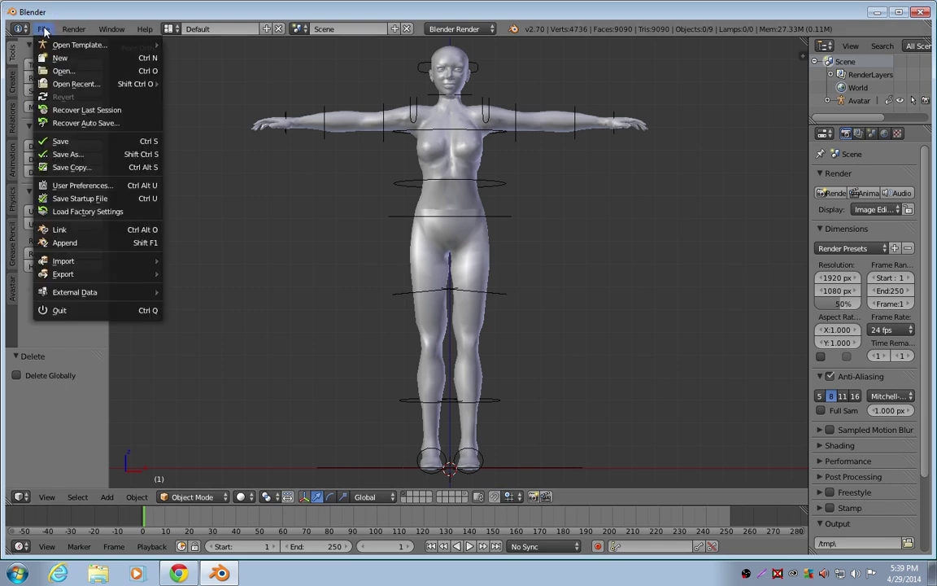
mouse_move(79, 261)
click(210, 352)
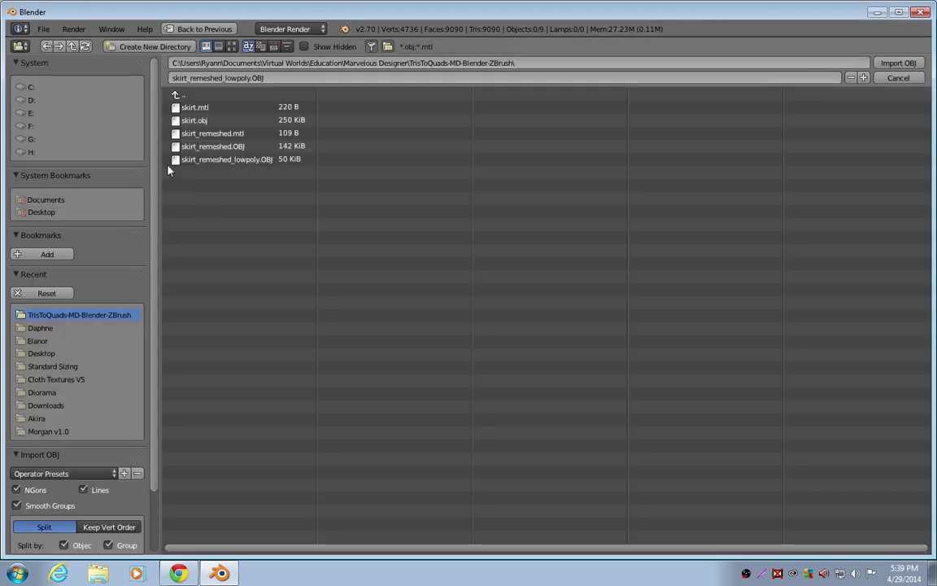
click(216, 161)
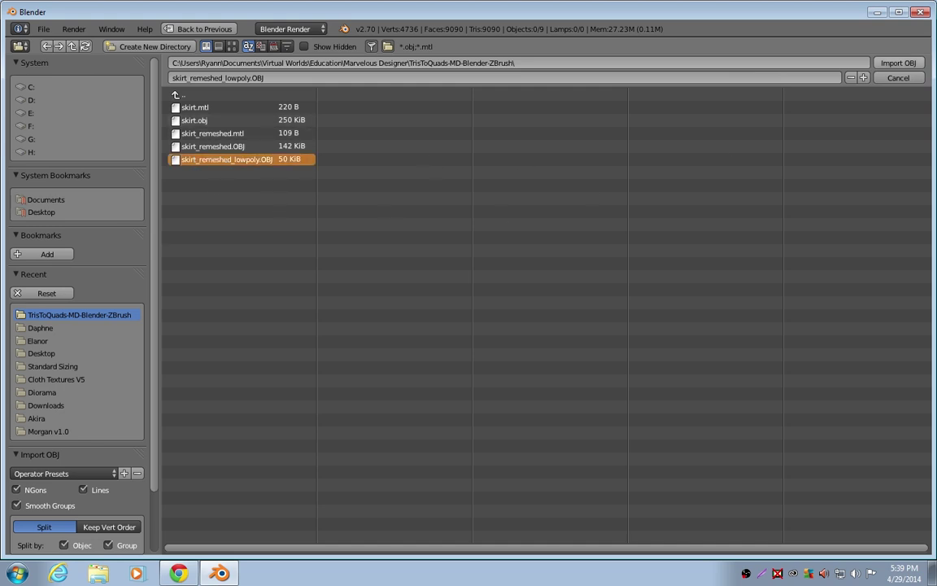
click(895, 66)
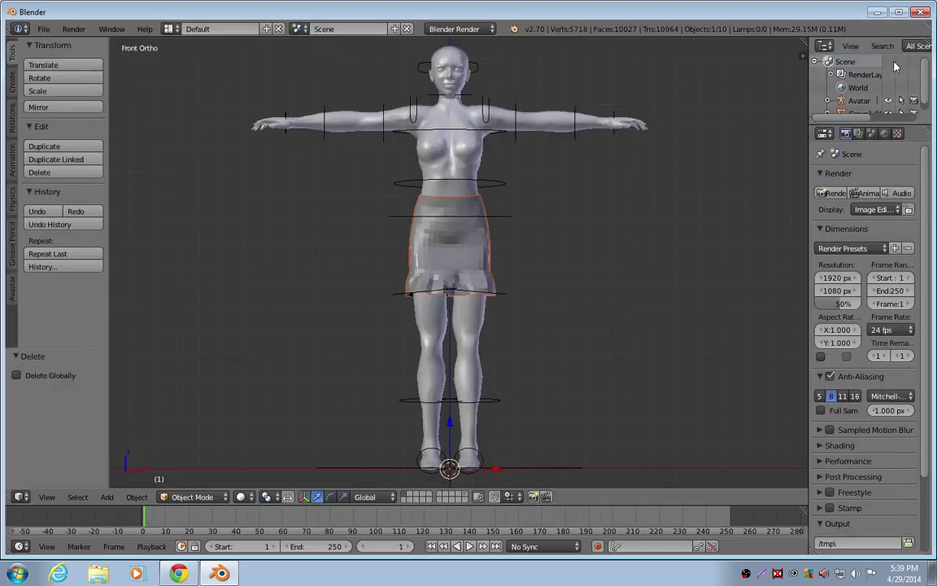
scroll(446, 241, up, 4)
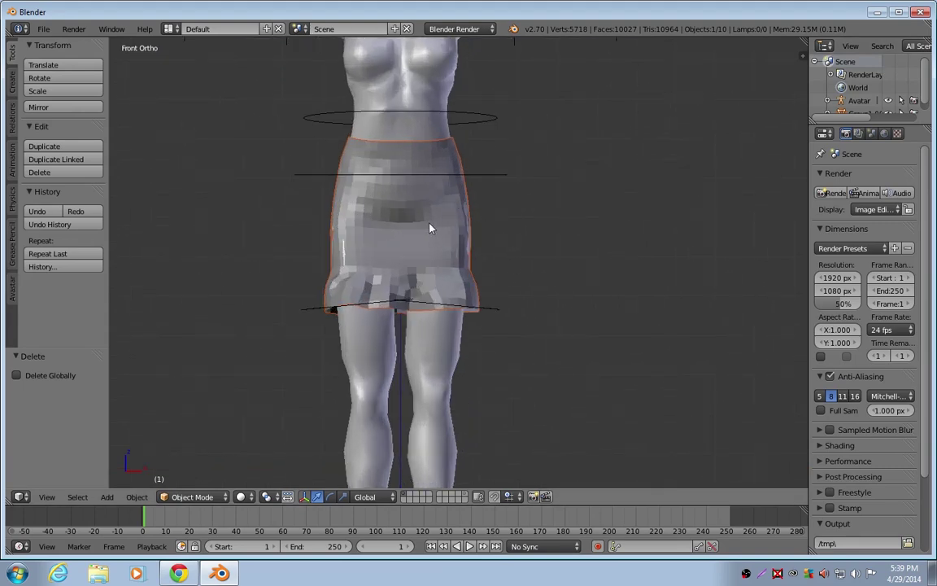
mouse_move(525, 252)
middle_down()
mouse_move(433, 246)
mouse_move(429, 236)
mouse_move(504, 246)
mouse_move(518, 258)
middle_up()
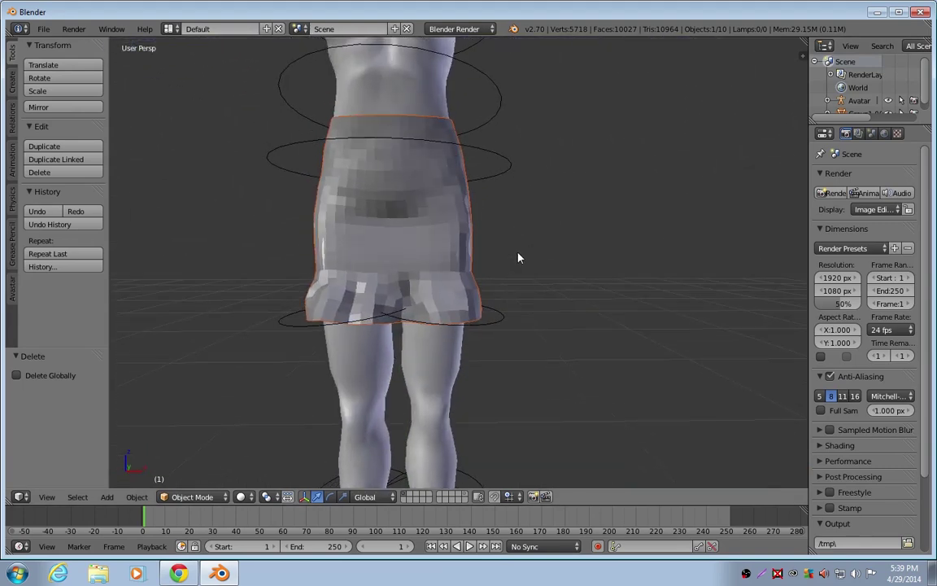
right_click(439, 221)
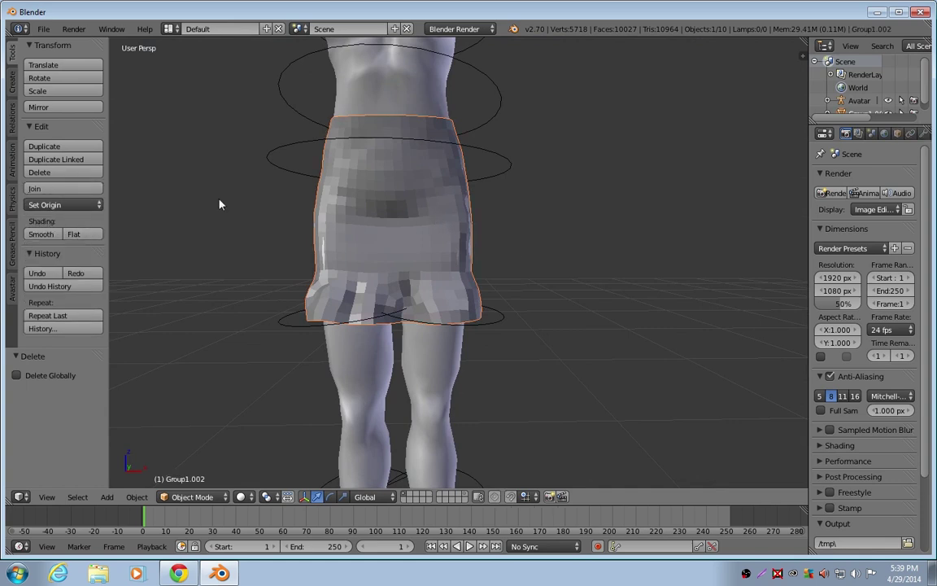
Step: Shade the imported skirt smooth and switch it from Object Mode to Edit Mode
click(41, 233)
mouse_move(573, 341)
middle_down()
mouse_move(335, 335)
mouse_move(673, 333)
mouse_move(549, 339)
mouse_move(568, 342)
middle_up()
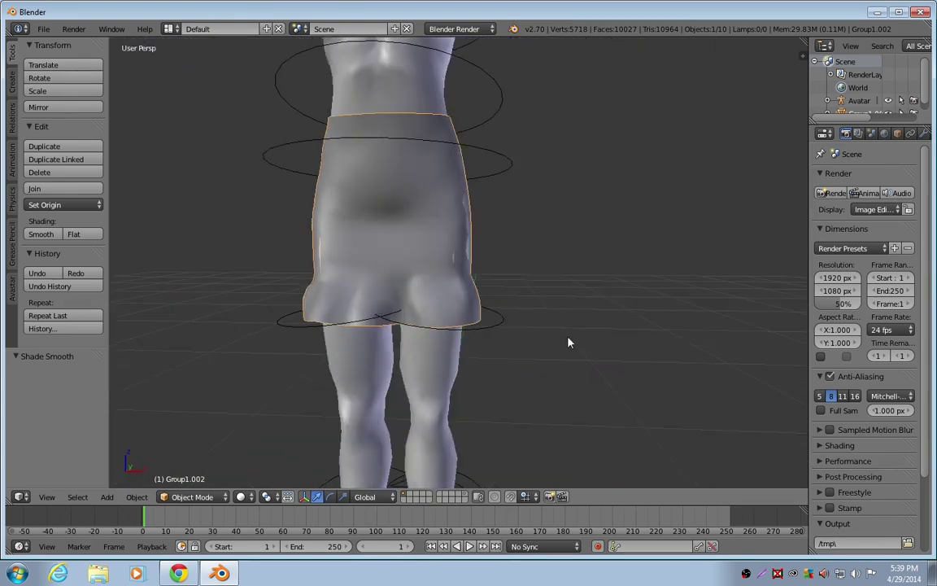
click(192, 496)
click(202, 462)
scroll(528, 226, up, 1)
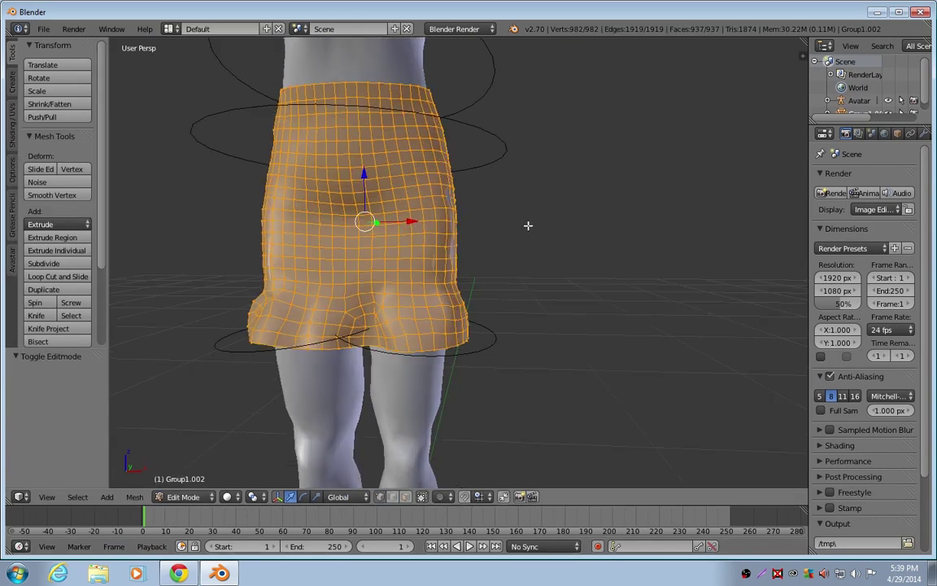
middle_drag(518, 219, 415, 260)
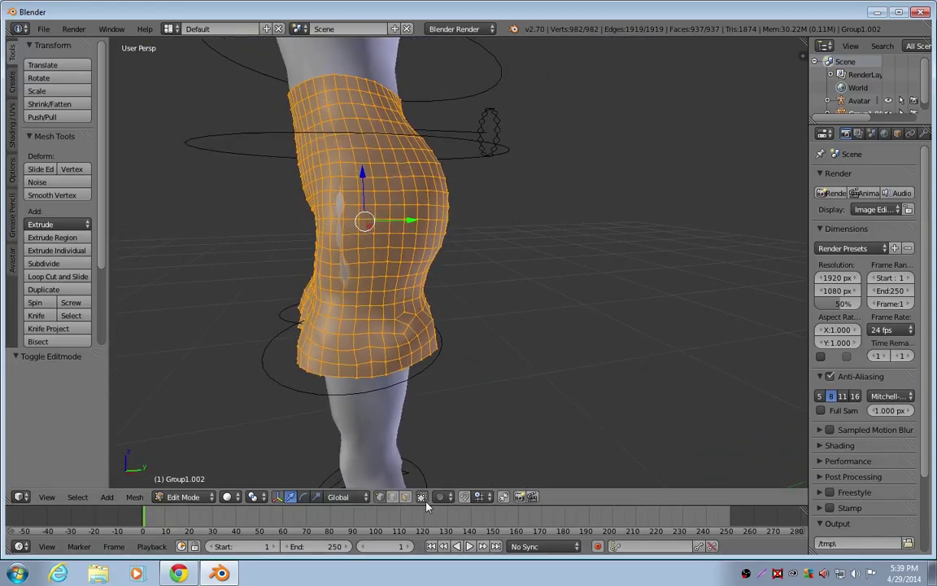
Step: In Right Ortho view, mark two vertical edge loops down the skirt's sides as seams
middle_drag(498, 392, 491, 385)
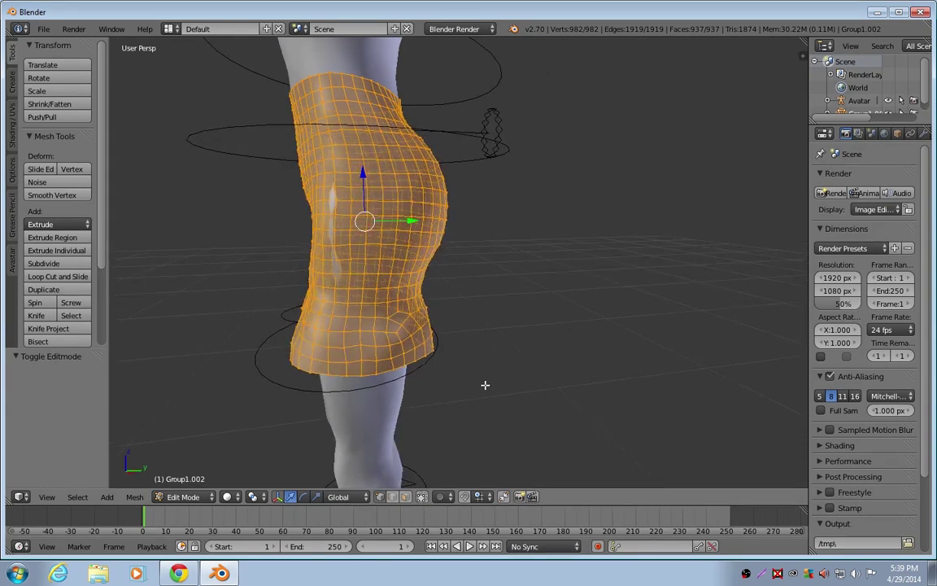
key(KP_3)
key(KP_5)
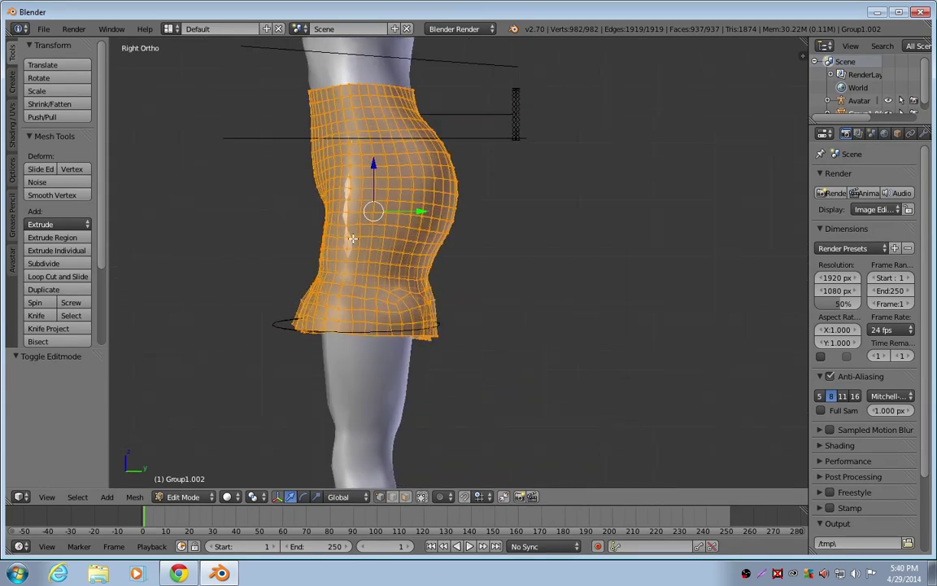
scroll(353, 239, up, 2)
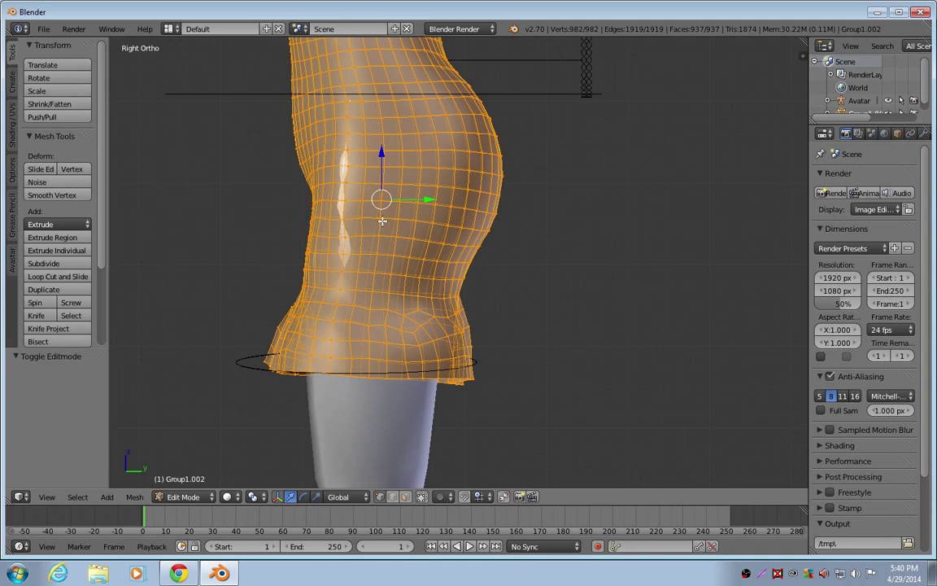
alt+click(381, 222)
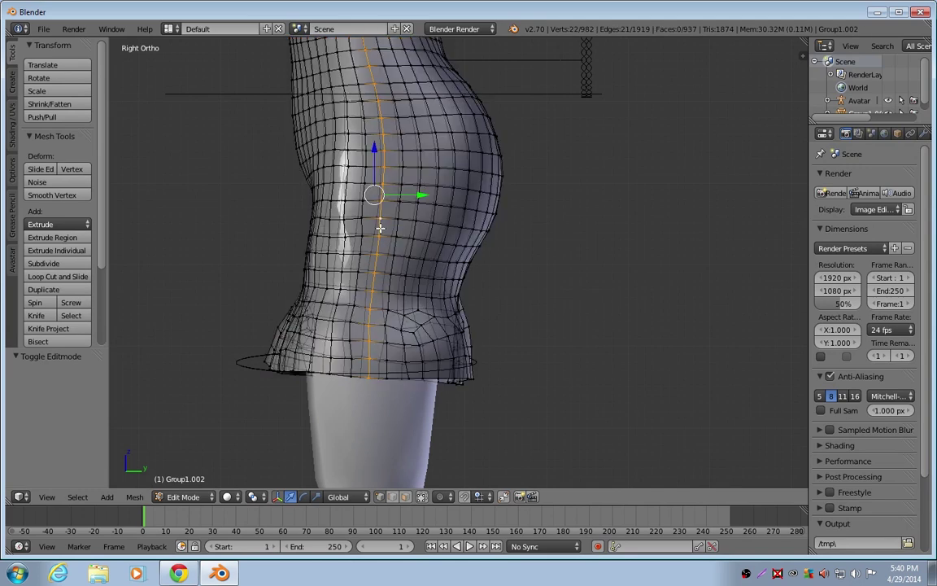
alt+shift+click(377, 228)
key(ctrl+e)
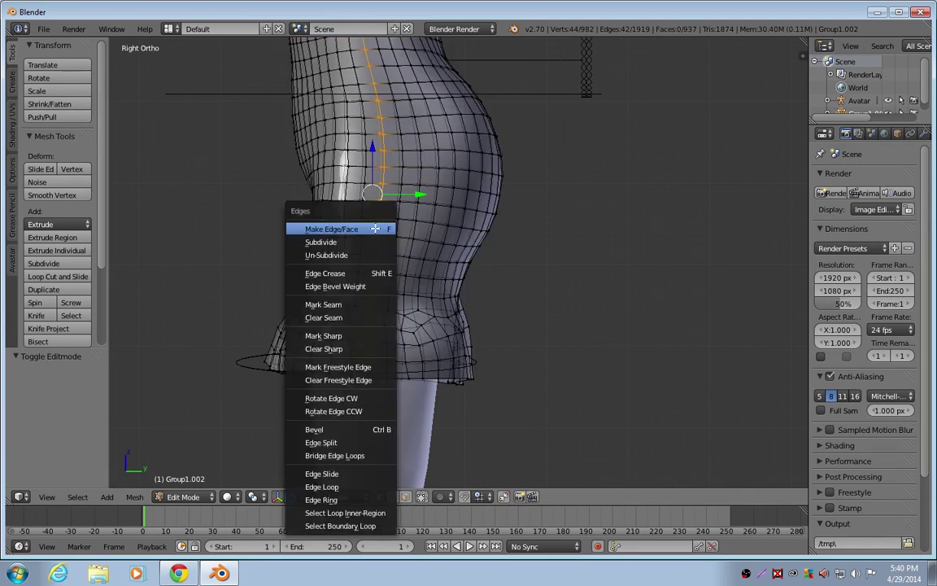
click(343, 303)
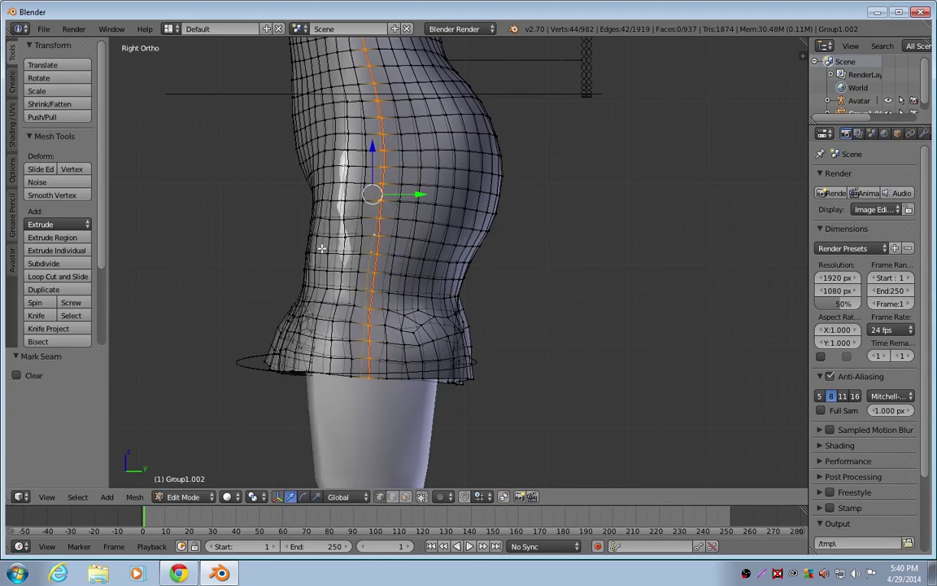
middle_drag(322, 248, 579, 183)
scroll(644, 248, down, 2)
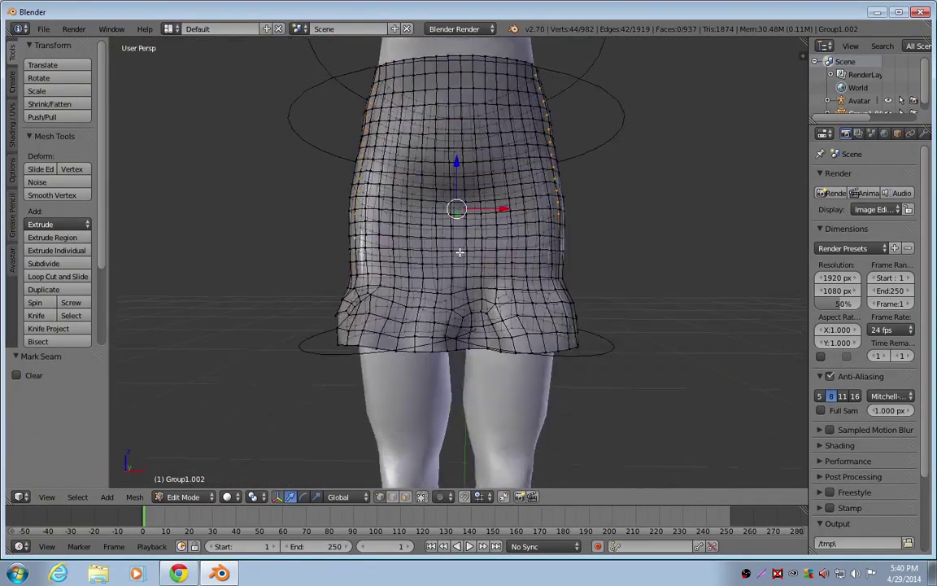
Step: Select the whole skirt and UV-unwrap it with Angle Based and a 0.060 margin
key(a)
key(a)
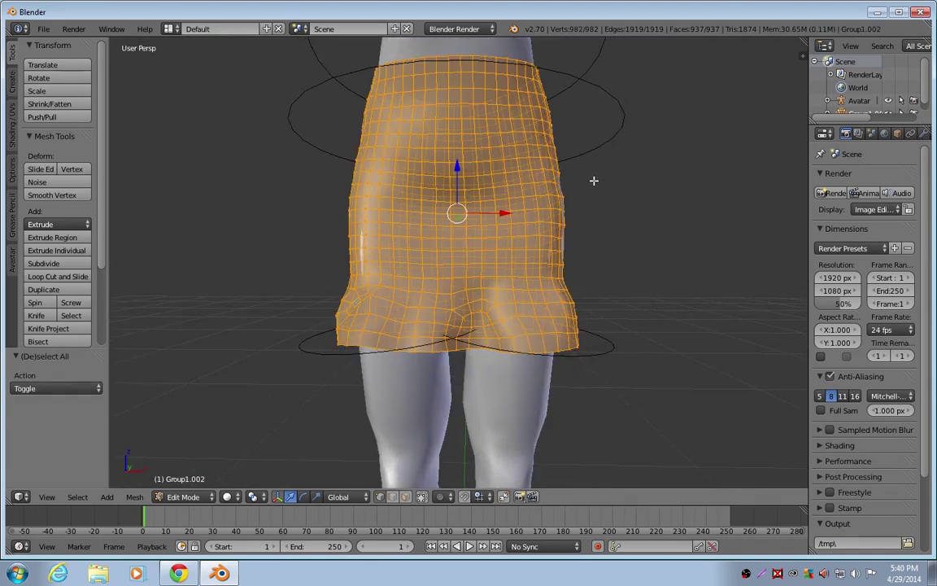
key(u)
click(594, 180)
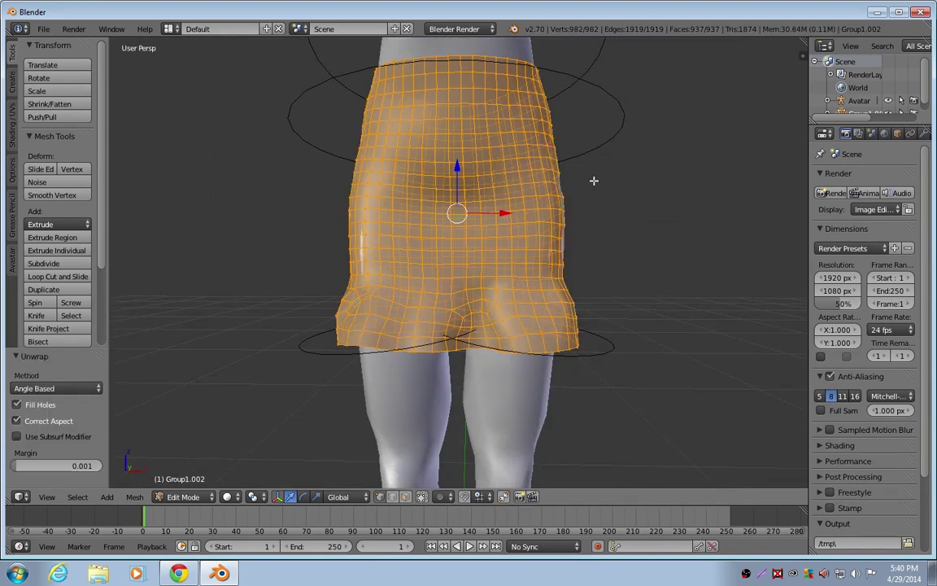
click(53, 468)
text(0.)
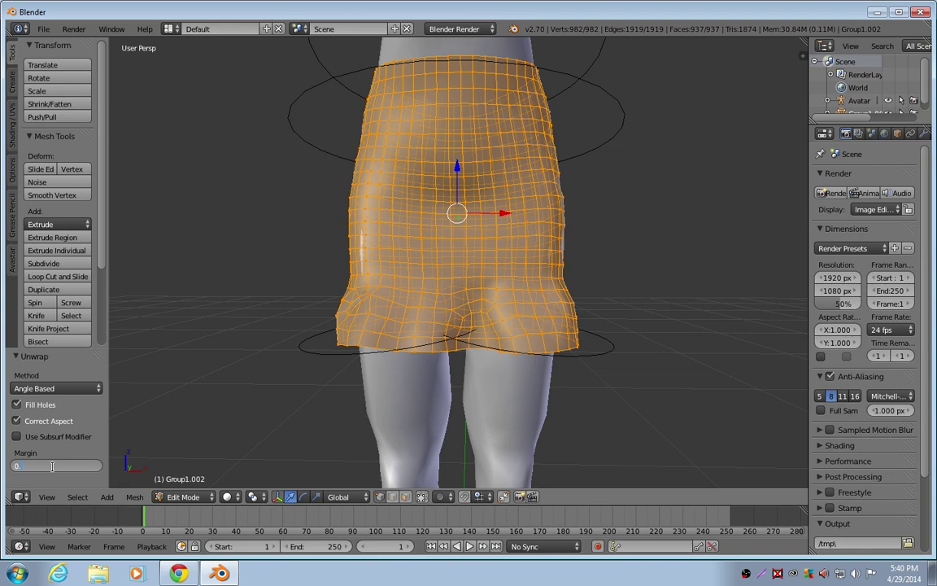
key(Return)
click(20, 497)
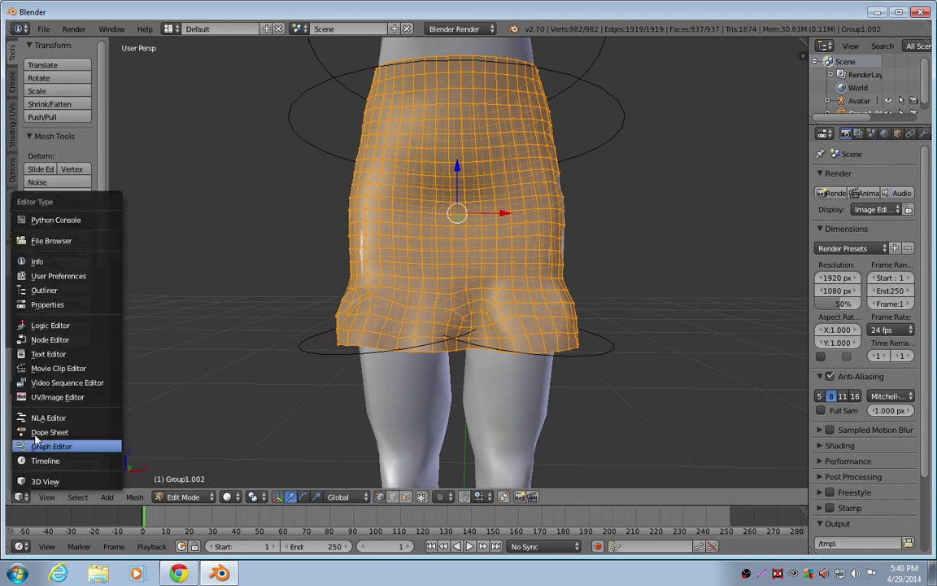
Step: Switch the main area to the UV/Image Editor showing the skirt's UV layout
click(48, 401)
scroll(432, 291, up, 3)
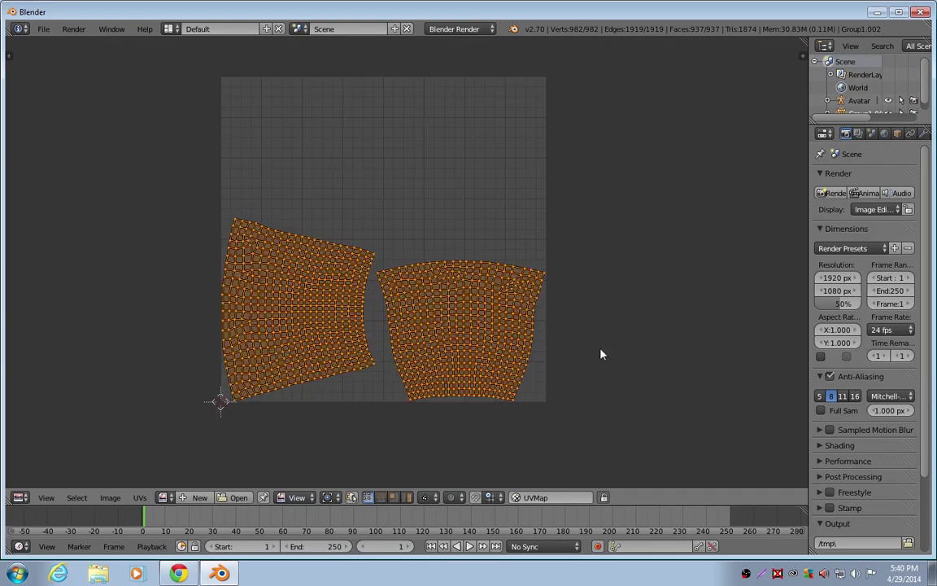
scroll(450, 286, up, 1)
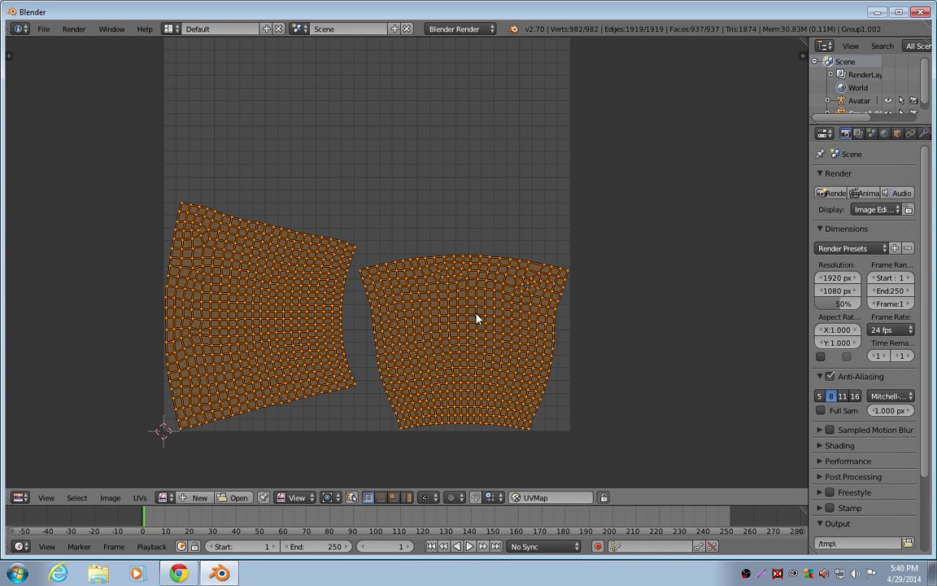
Step: Rotate the right UV island upright, then pack both islands to fill the UV square
key(a)
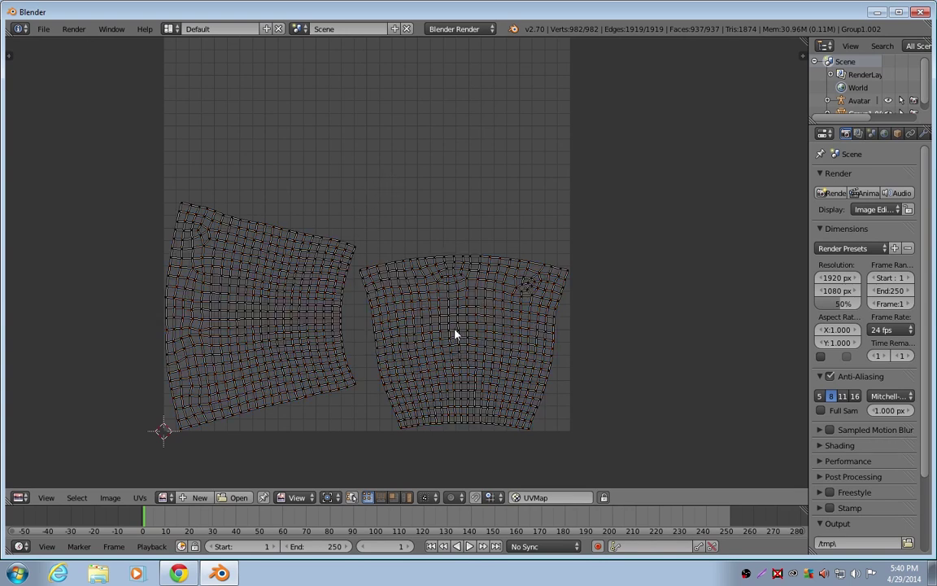
key(l)
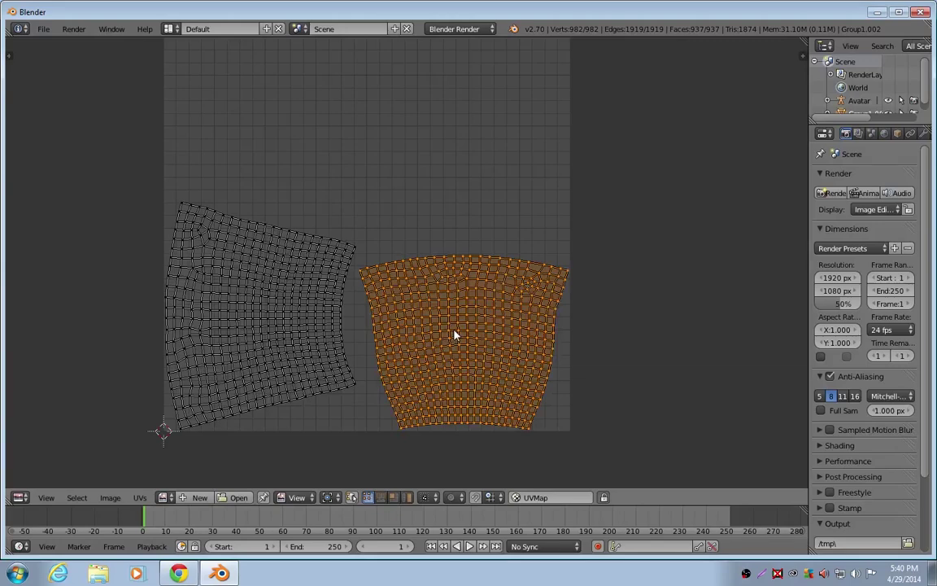
key(r)
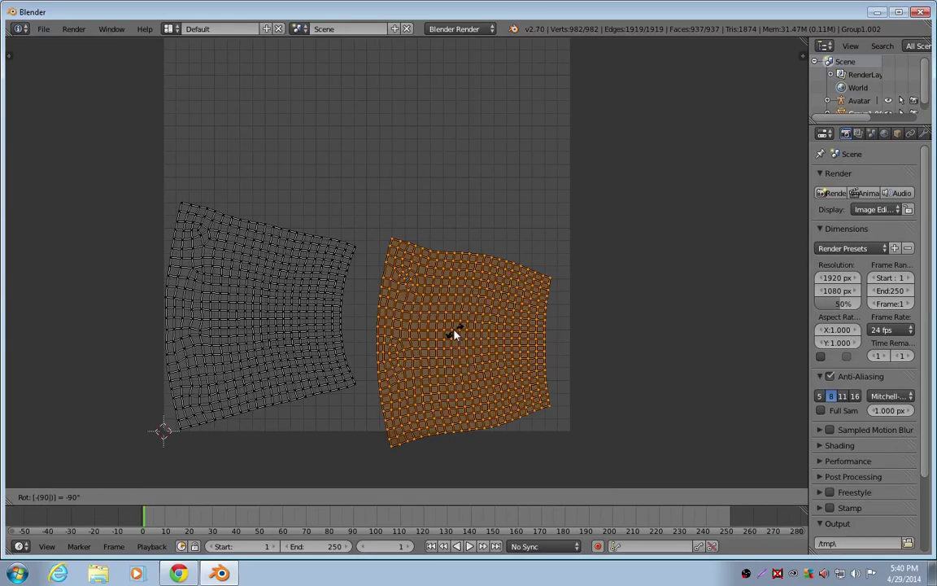
click(455, 335)
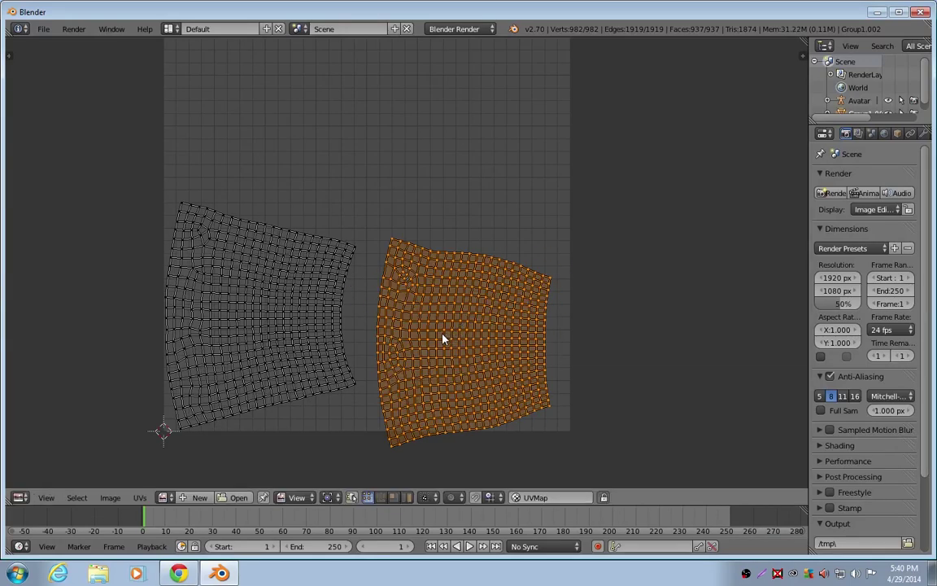
key(a)
key(a)
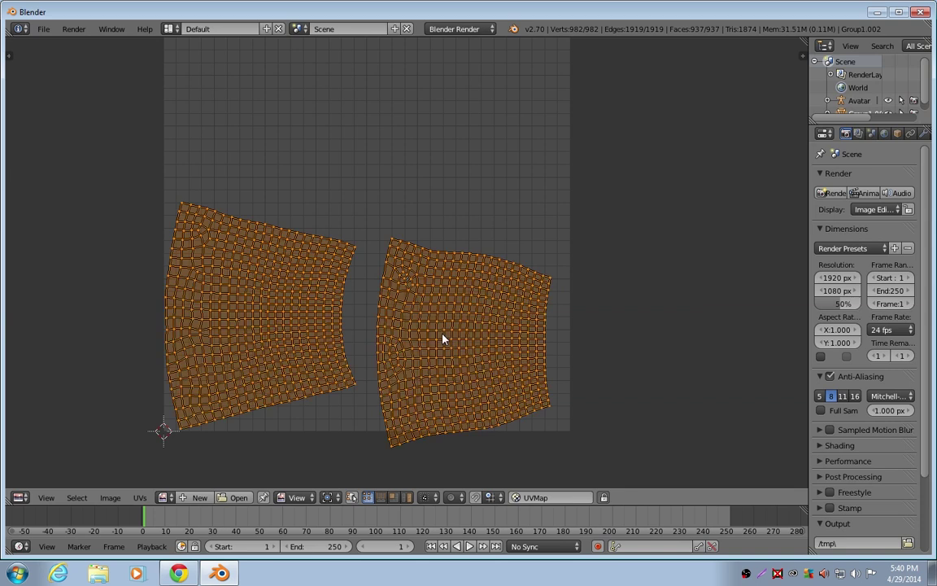
key(ctrl+p)
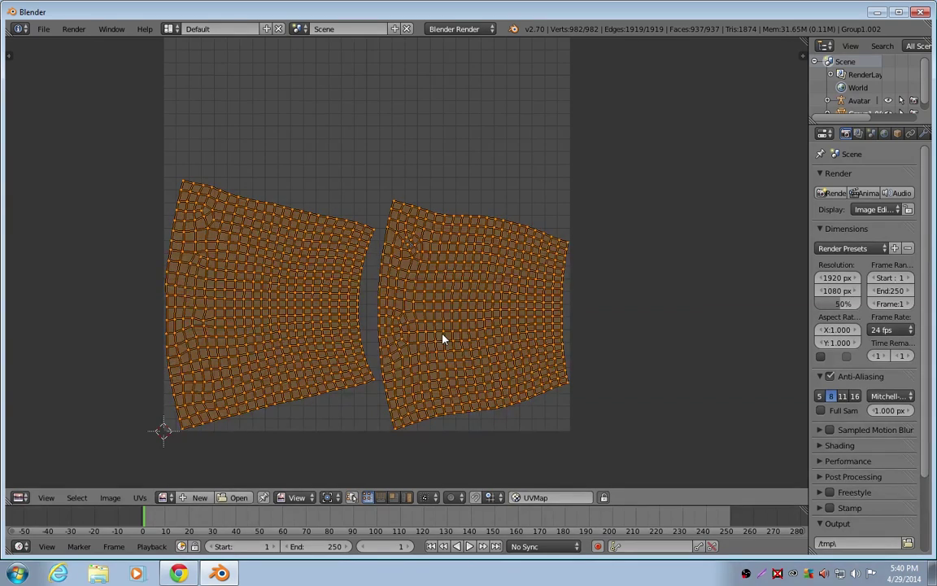
Step: Rotate both UV islands 90° around the 2D cursor placed on the right island
click(442, 335)
text(r90)
key(Return)
scroll(434, 348, down, 2)
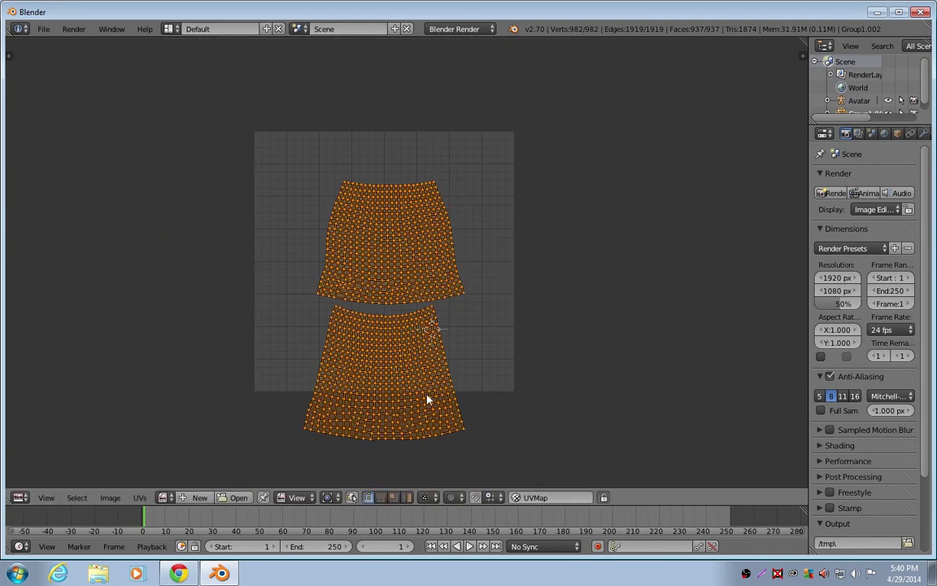
Step: Move the islands up along Y, then try a pack and undo it to keep the stacked layout
key(g)
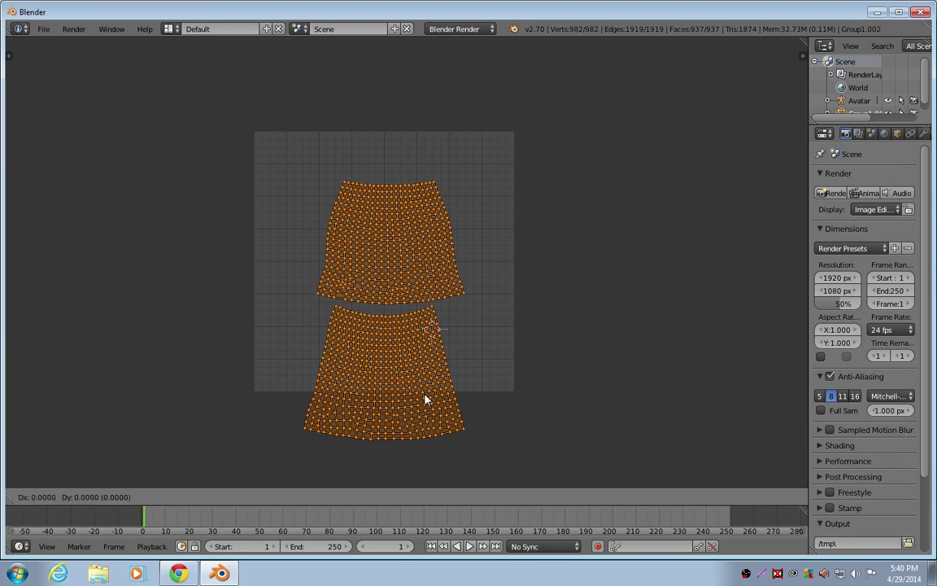
key(y)
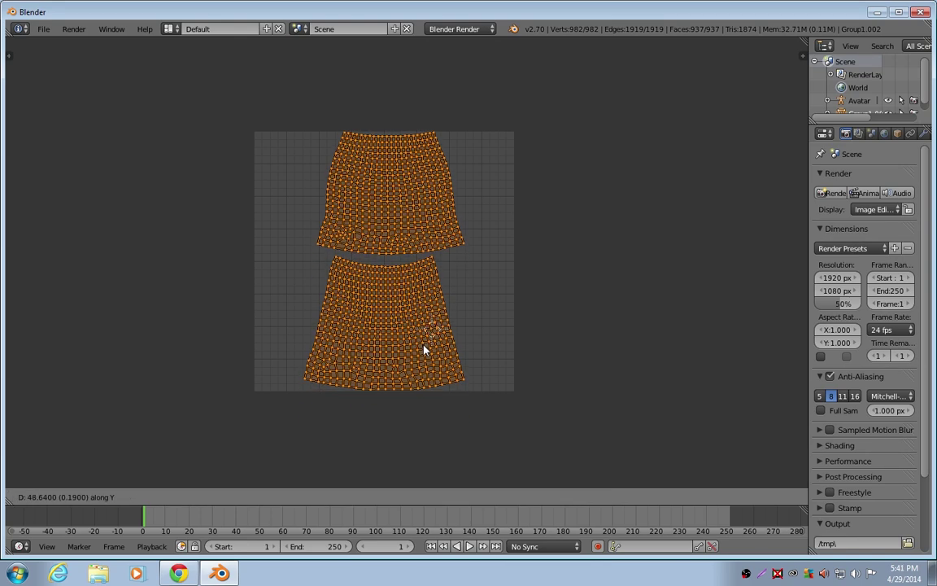
click(423, 349)
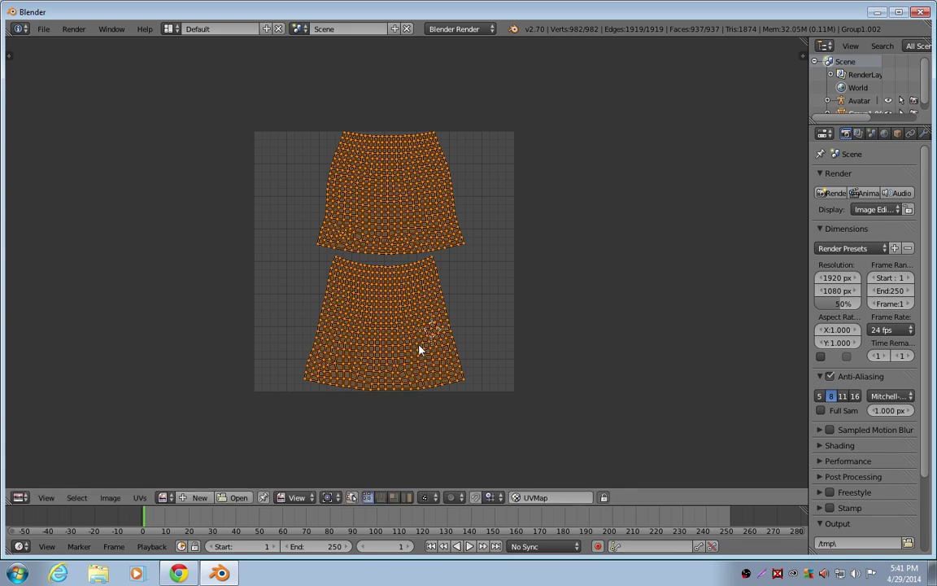
key(ctrl+p)
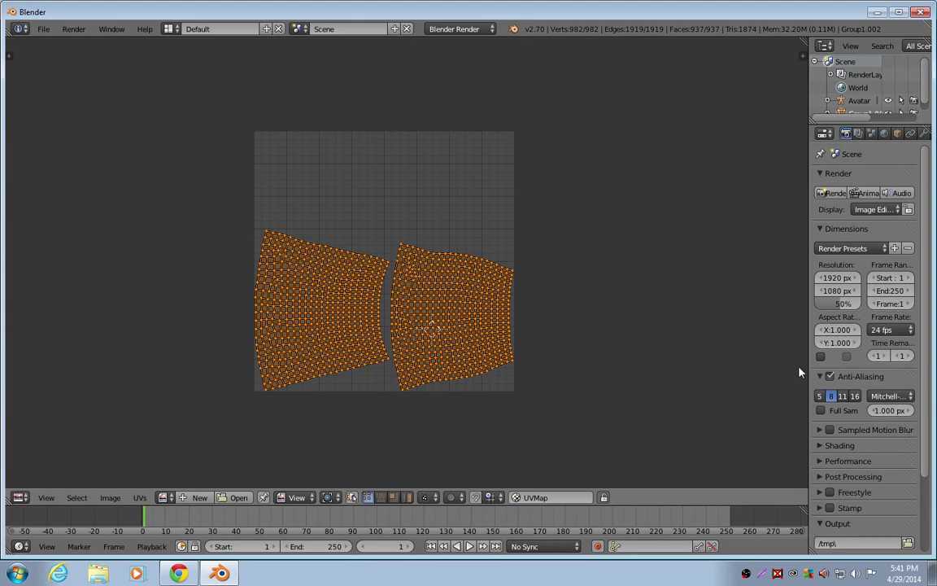
key(ctrl+z)
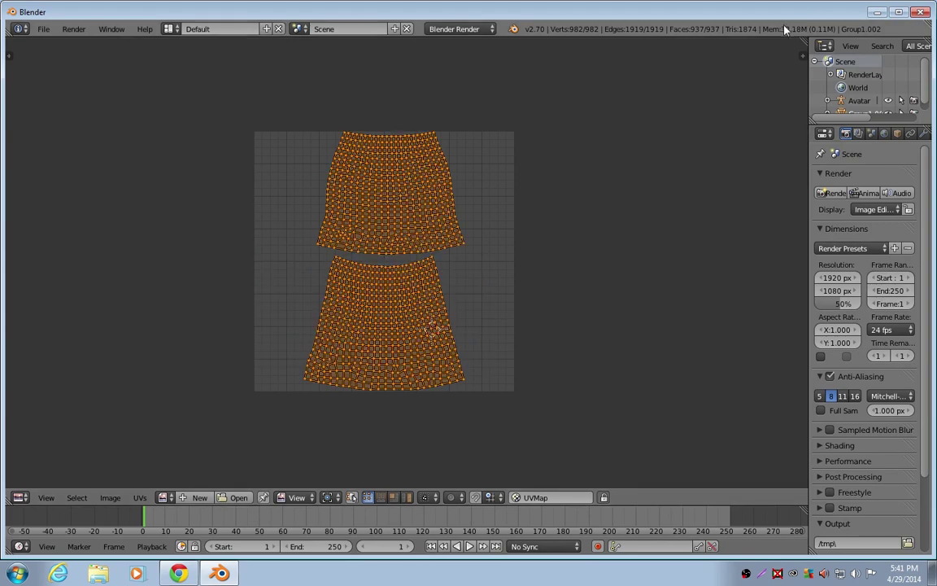
Step: Split the UV editor and turn the right area into a 3D View
drag(802, 56, 412, 53)
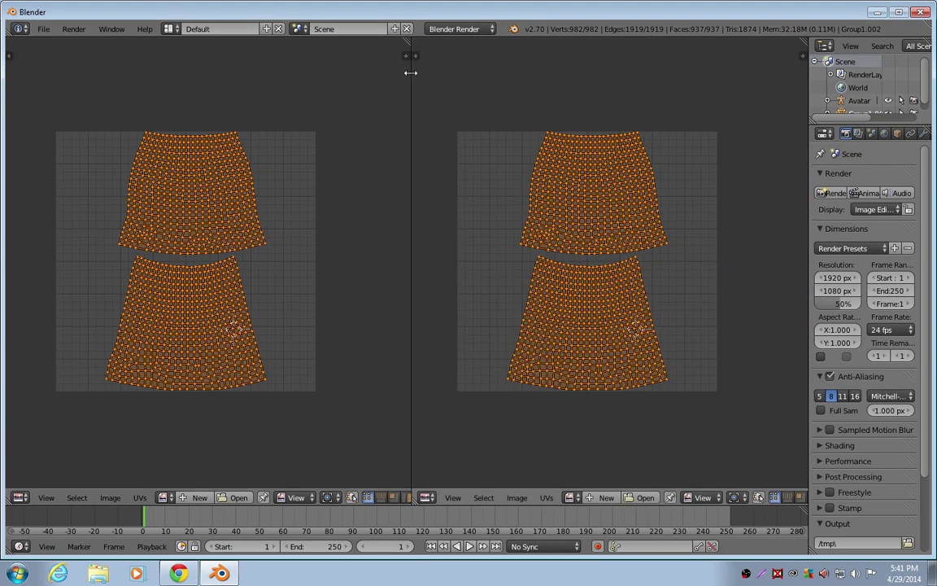
click(424, 497)
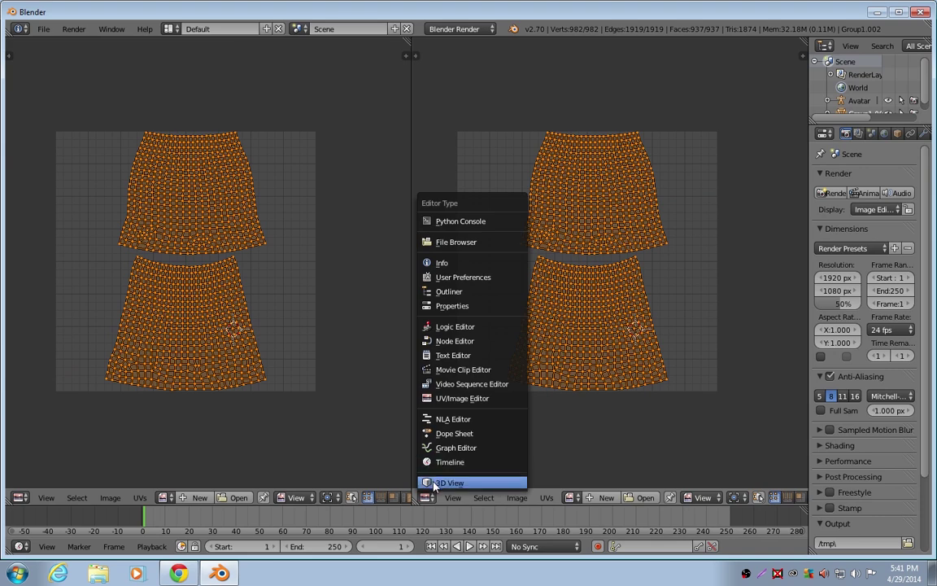
click(435, 483)
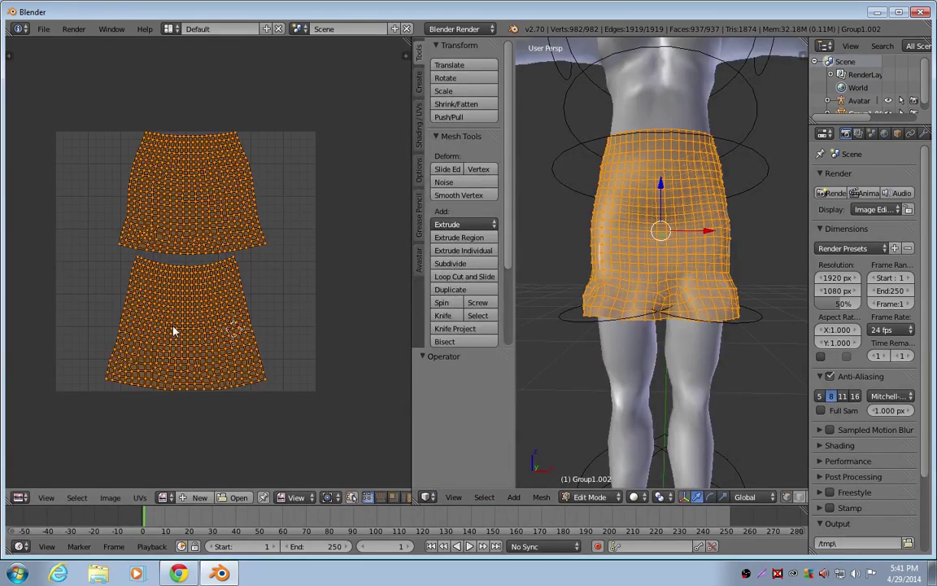
Step: Repack the UV islands with Rotate unticked so they stay stacked vertically
key(ctrl+p)
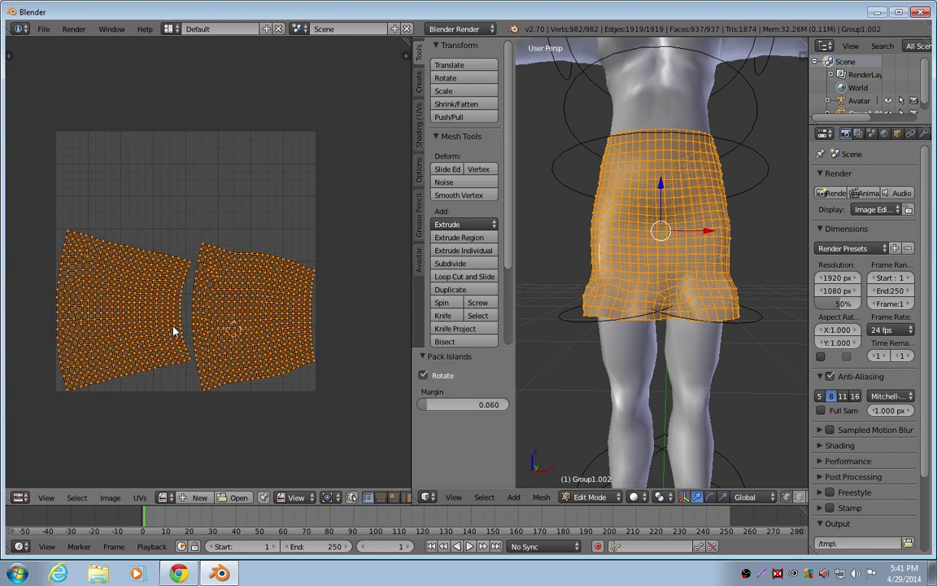
click(439, 376)
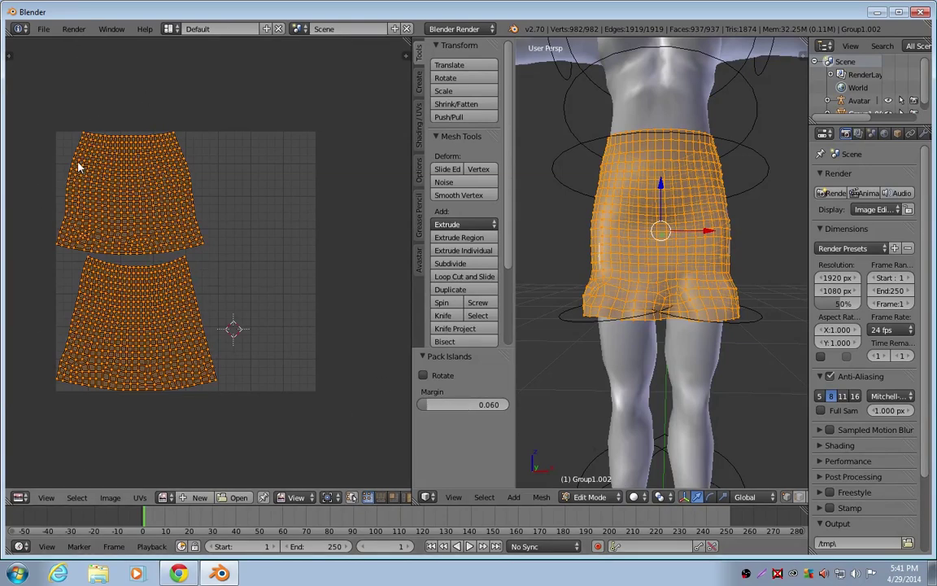
scroll(72, 166, up, 2)
scroll(72, 168, up, 2)
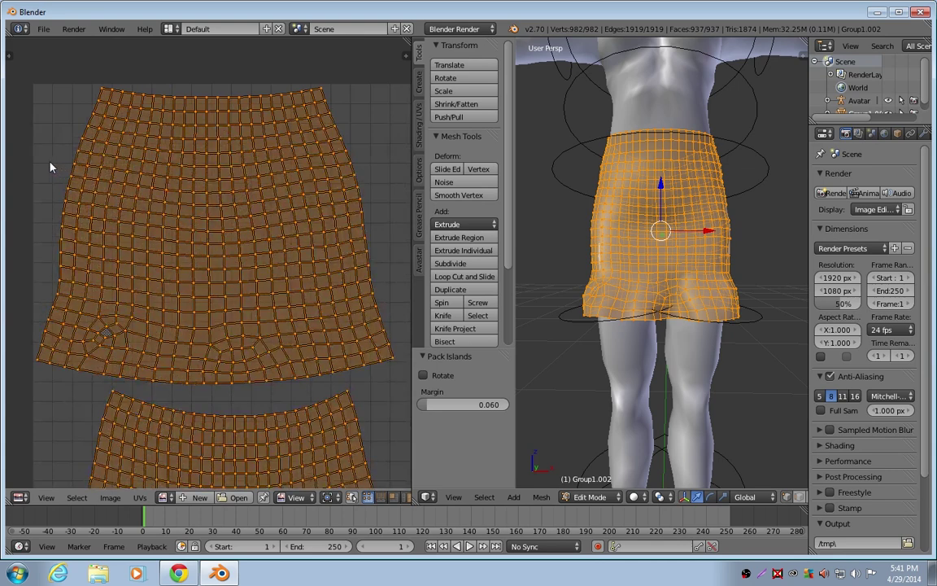
scroll(48, 165, down, 5)
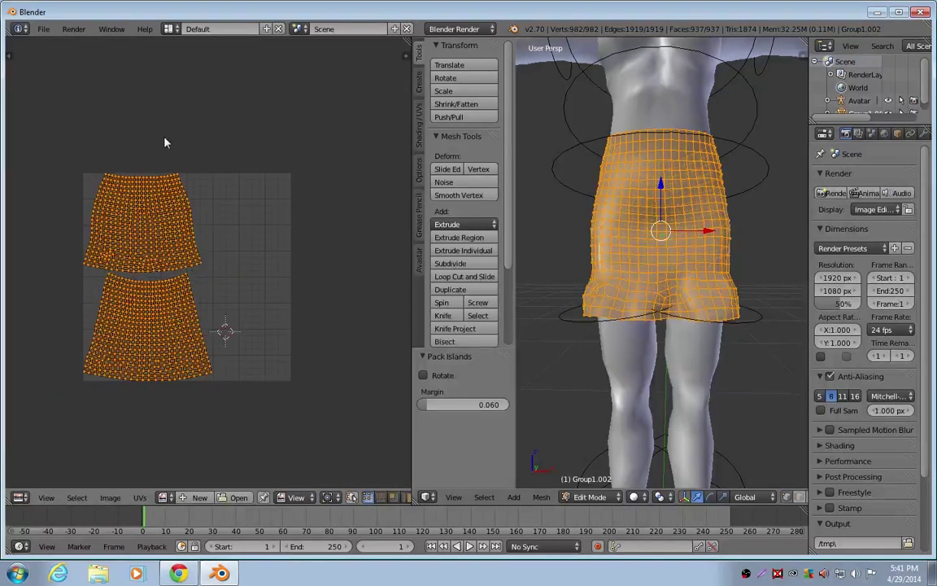
click(20, 497)
Step: Set the left area to a 3D View, maximize the 3D view with Ctrl+Up, and inspect the skirt
click(44, 482)
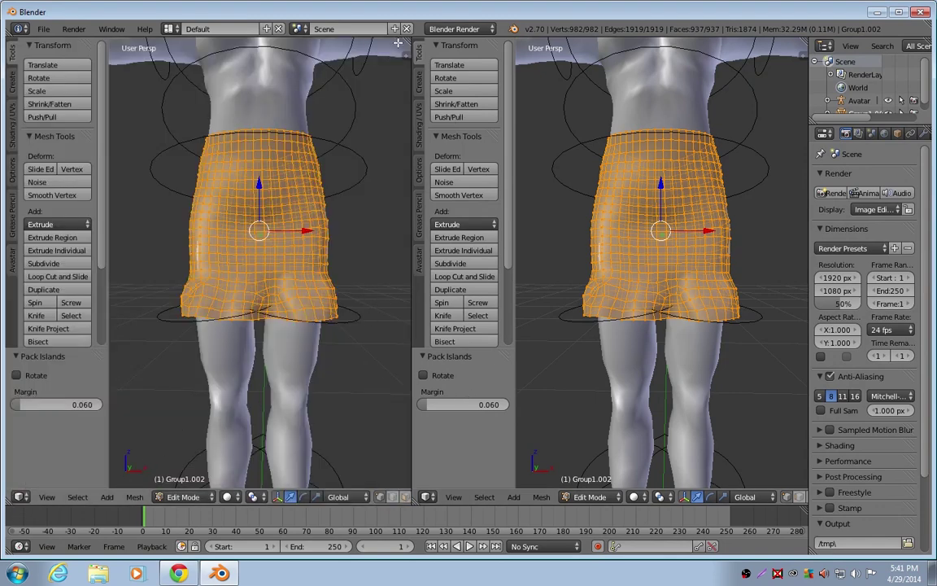
key(ctrl+Up)
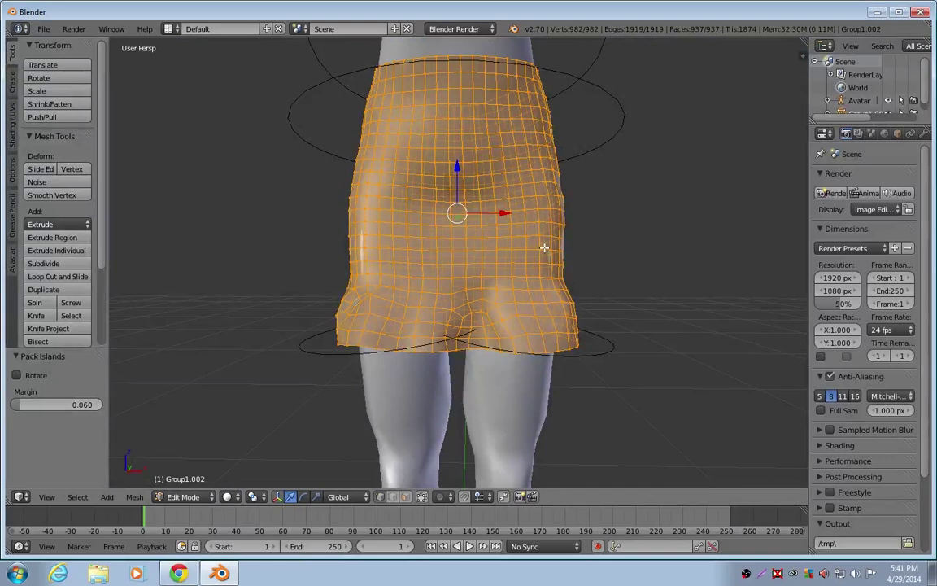
scroll(581, 275, down, 1)
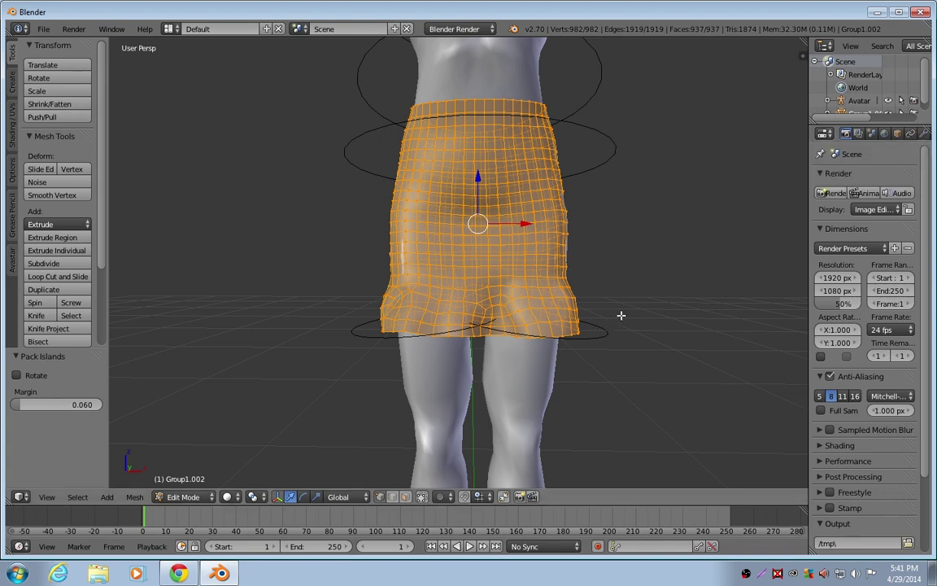
scroll(620, 315, down, 1)
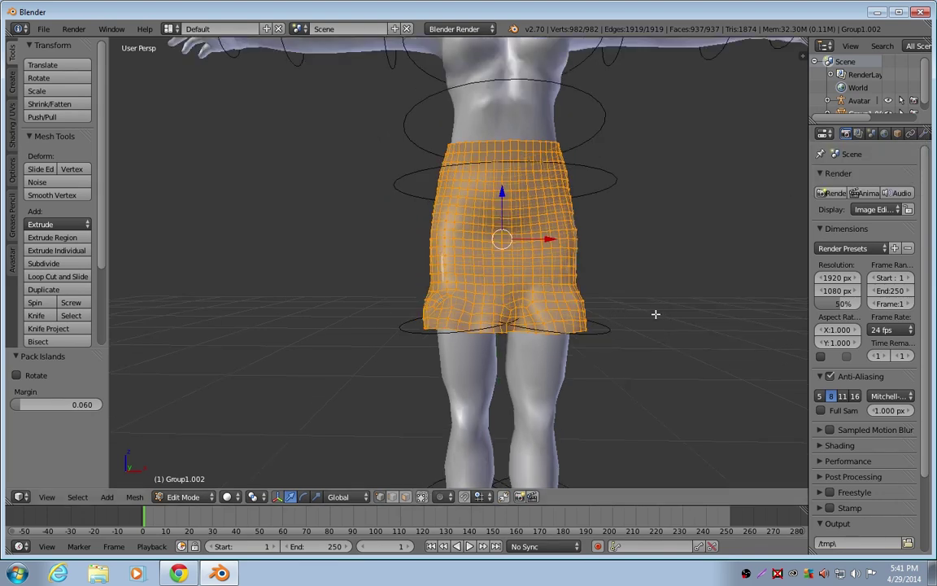
middle_drag(655, 314, 636, 328)
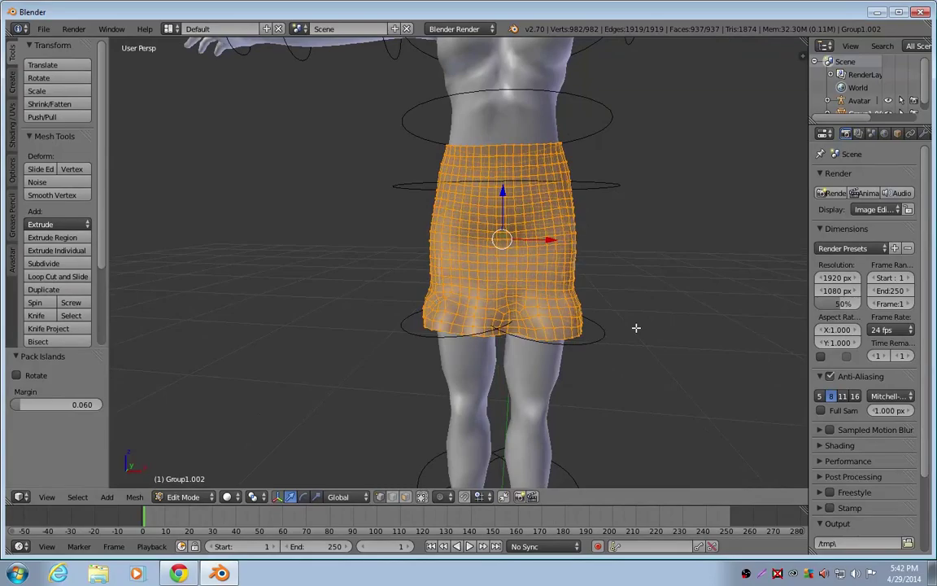